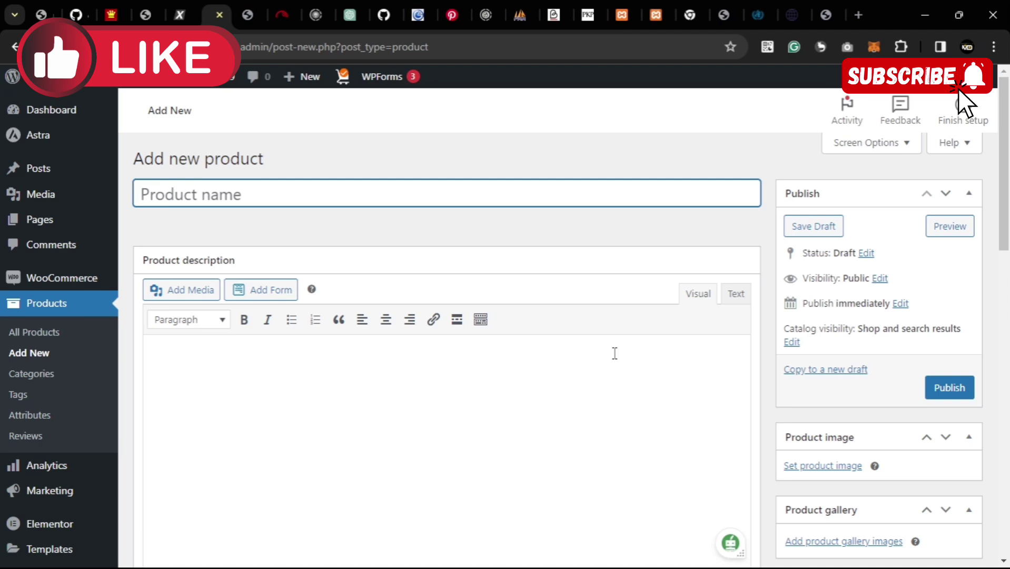
- Title the new product 'Face Cream' and enter 'Some Description' as its description
scroll(1007, 226, "down", 2)
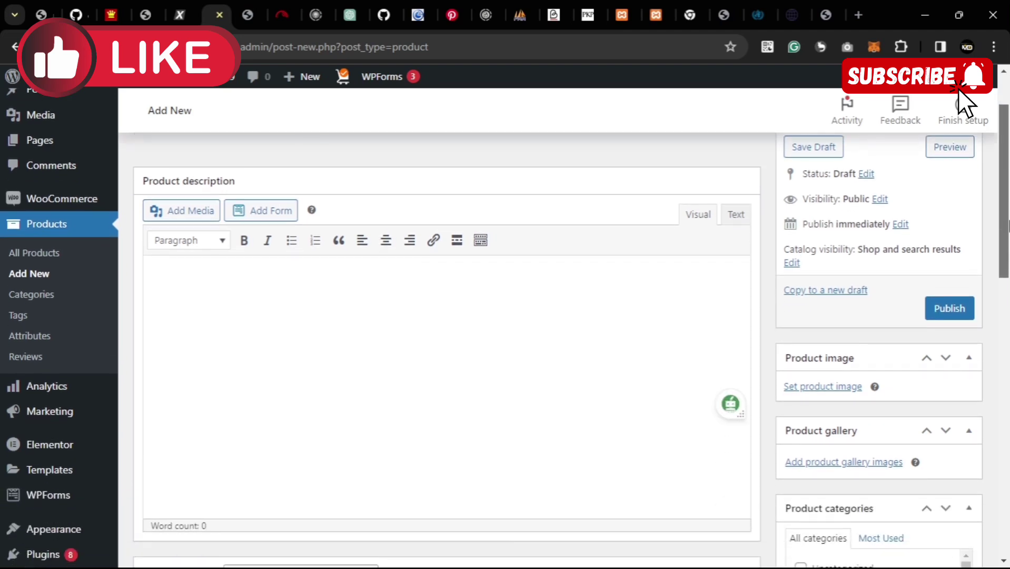
scroll(1007, 227, "up", 2)
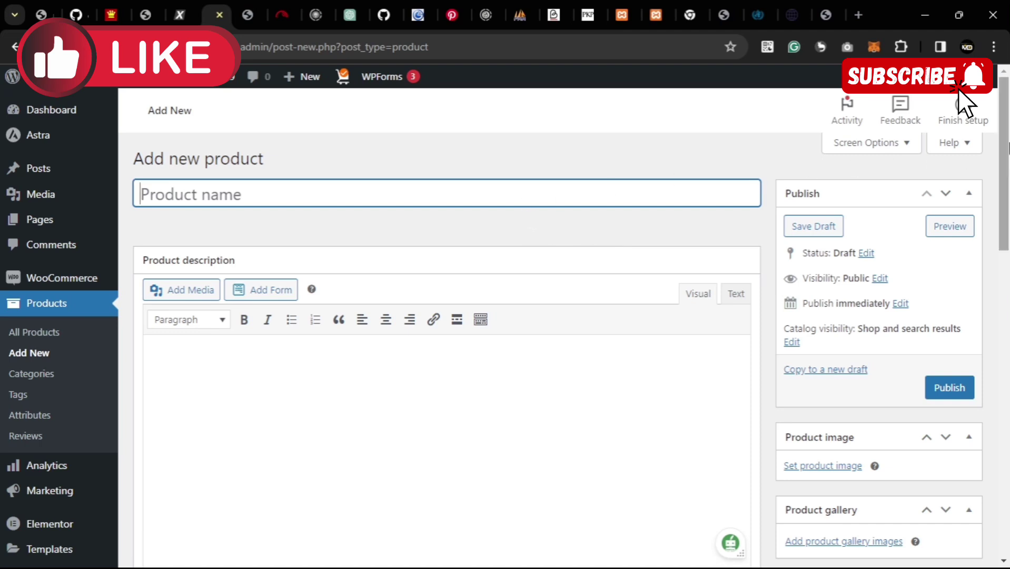
scroll(1009, 149, "down", 2)
scroll(1008, 150, "up", 2)
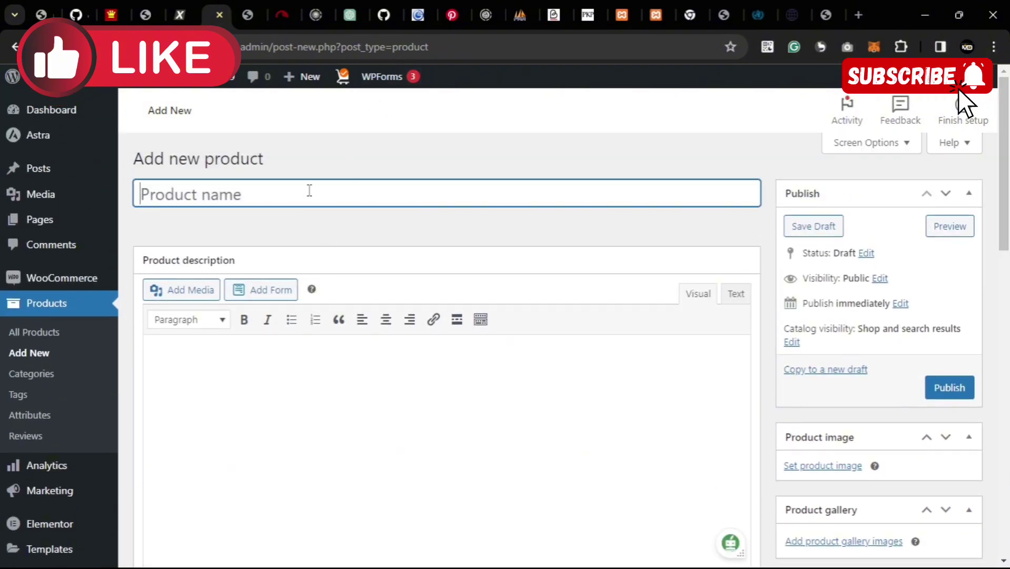
type("Face ")
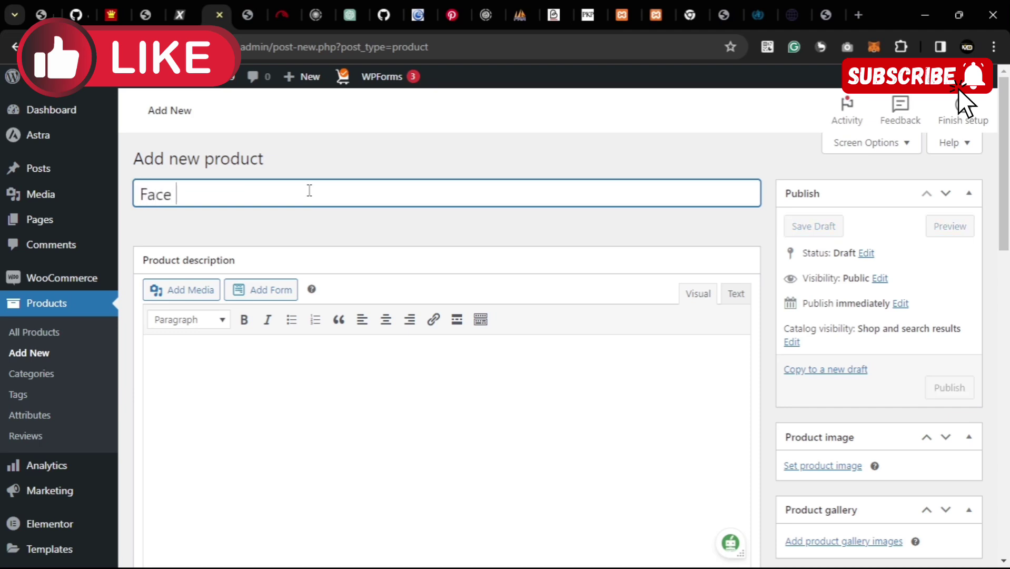
type("Cream")
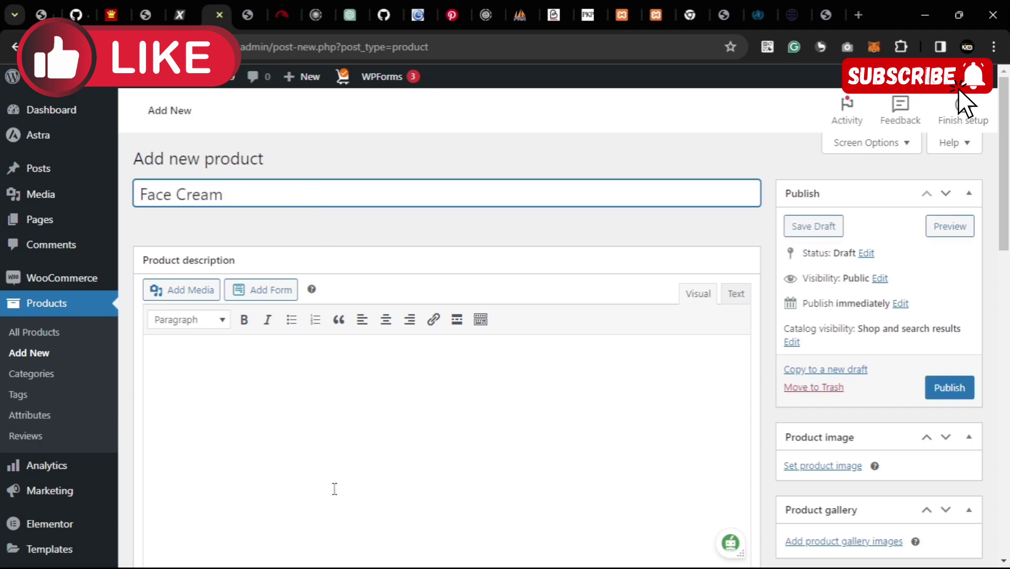
left_click(556, 433)
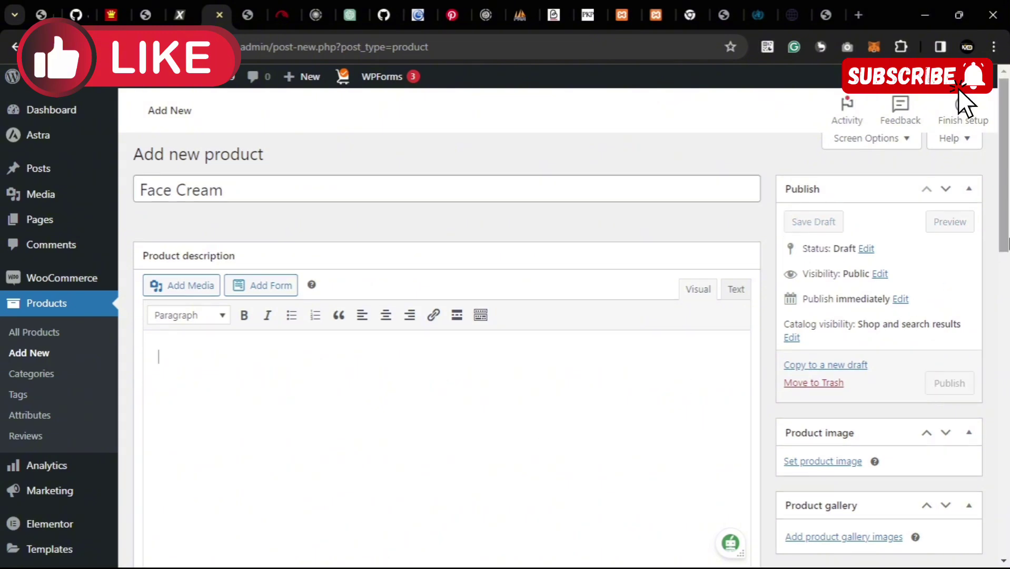
scroll(506, 322, "down", 1)
scroll(644, 322, "down", 1)
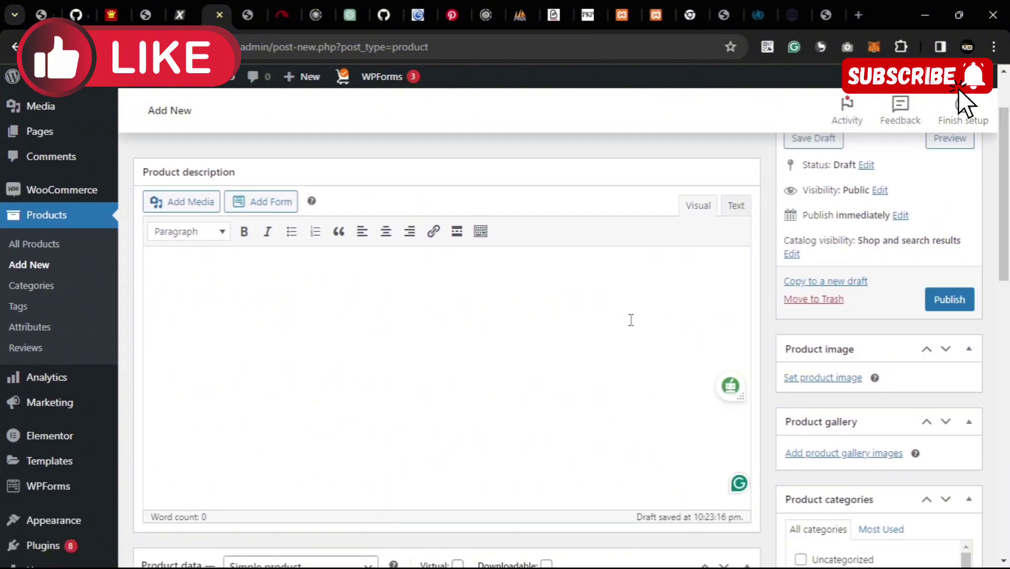
type("Some Descript")
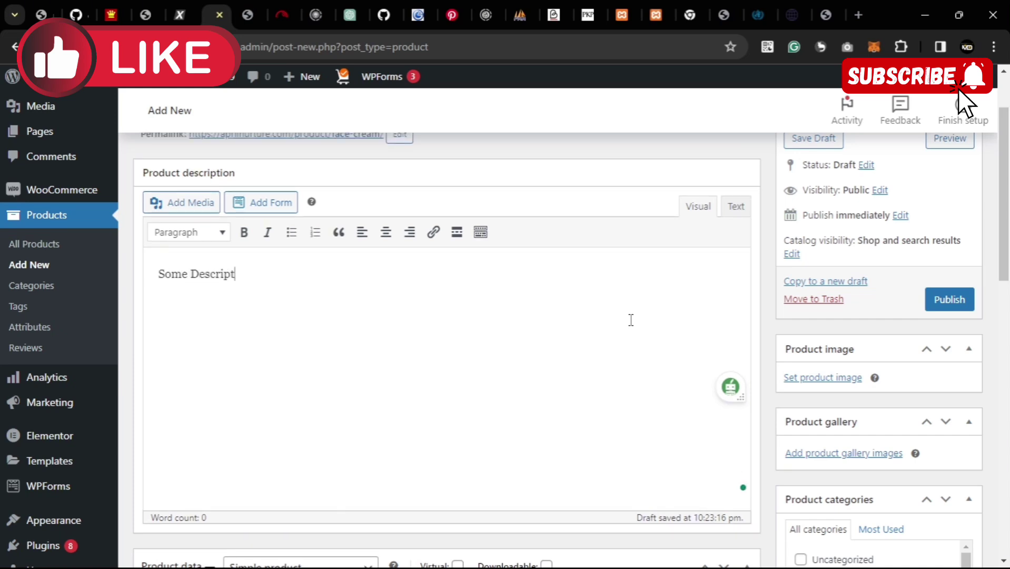
type("ion")
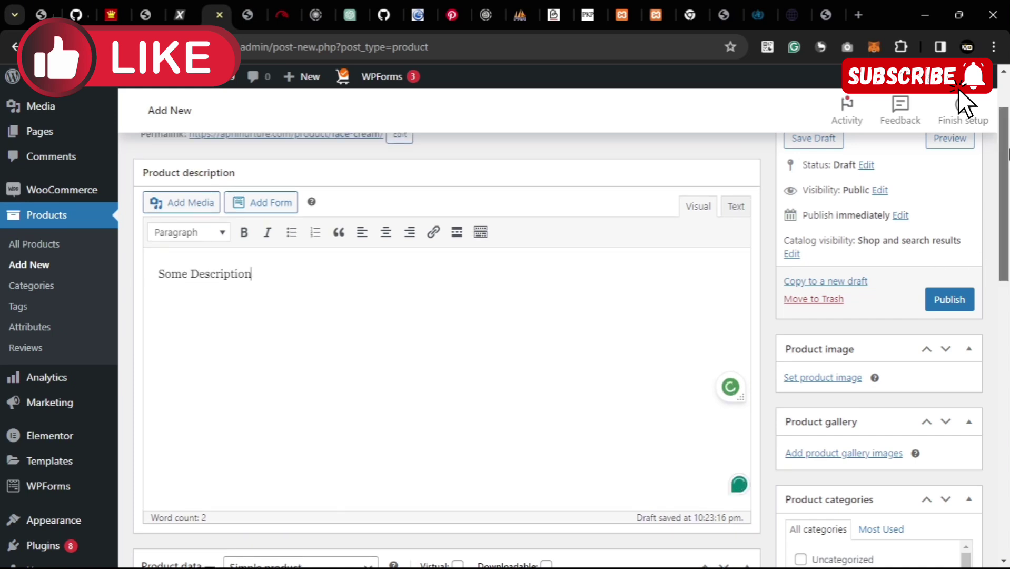
left_click_drag(1007, 149, 1009, 271)
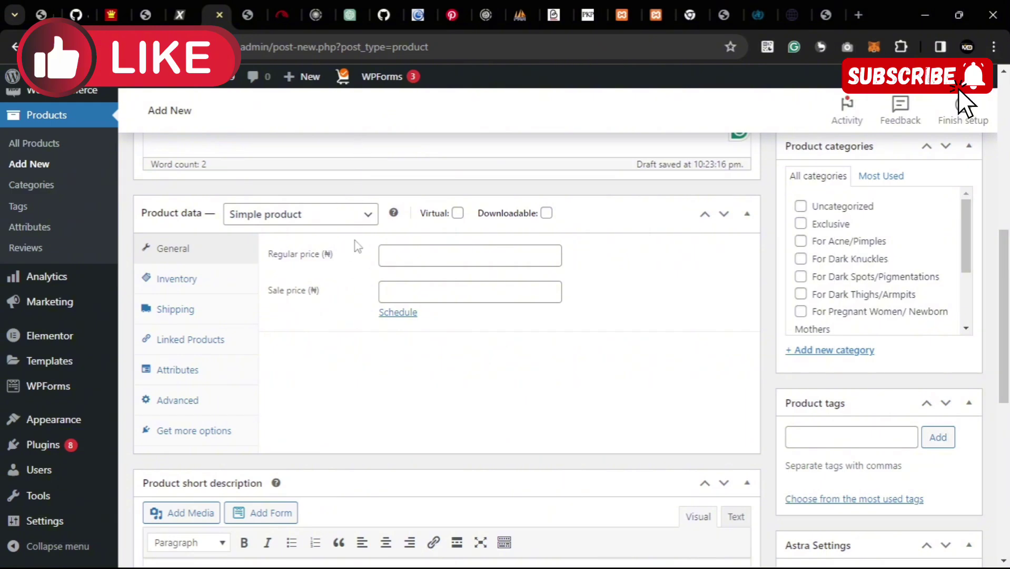
- Set the product type to Variable product and add a blank attribute under Attributes
left_click(363, 215)
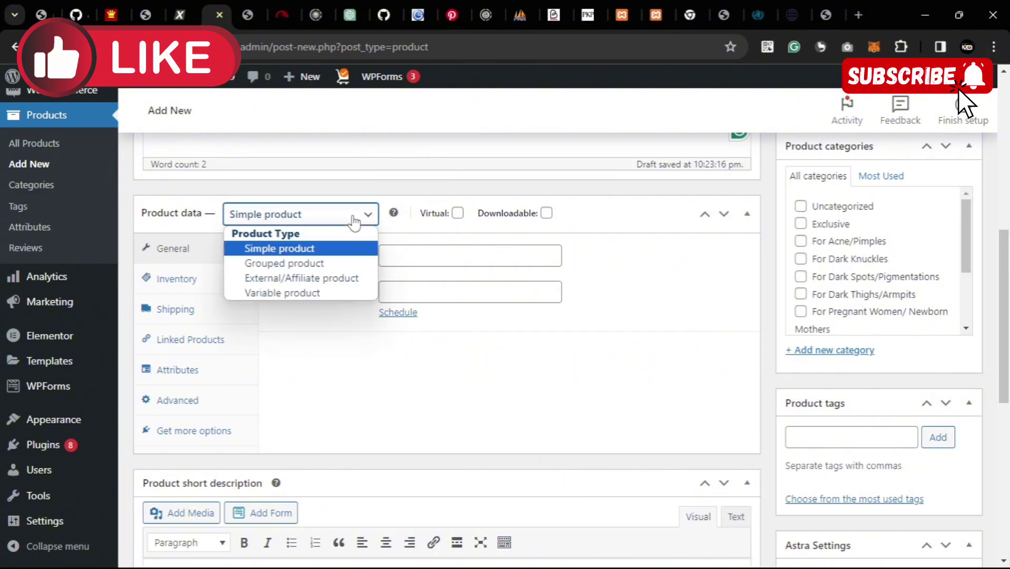
left_click(331, 295)
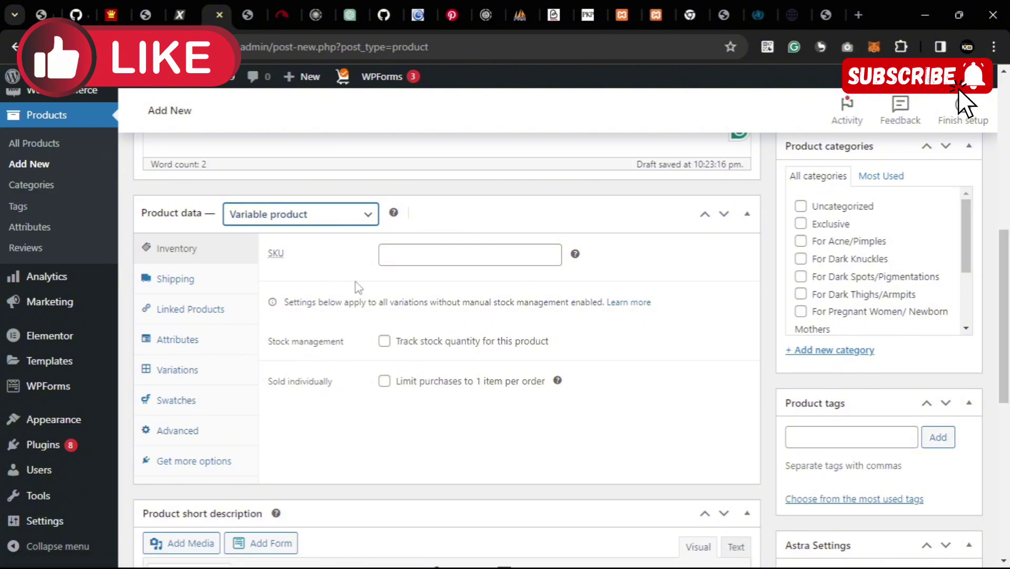
left_click(165, 380)
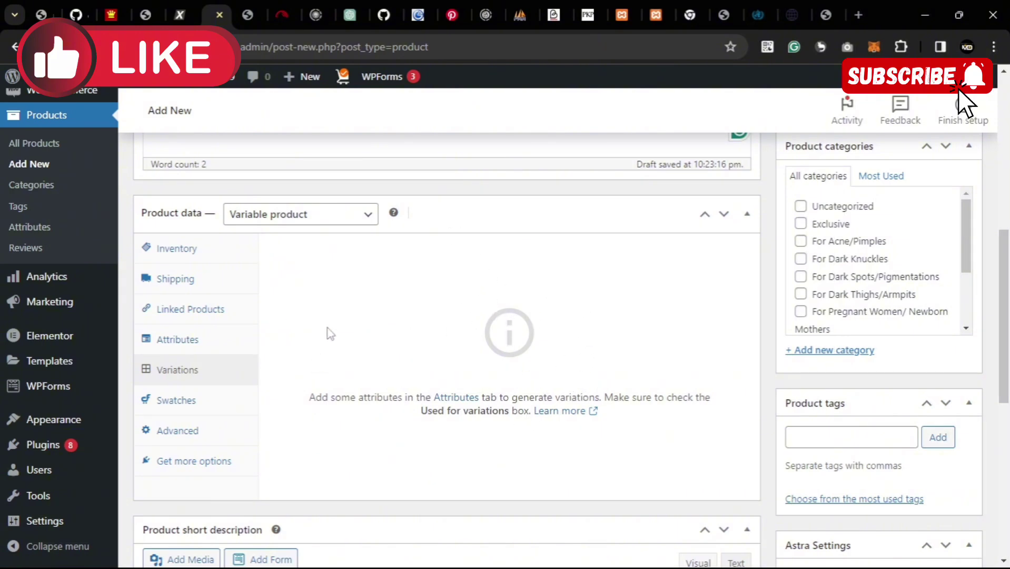
left_click(174, 341)
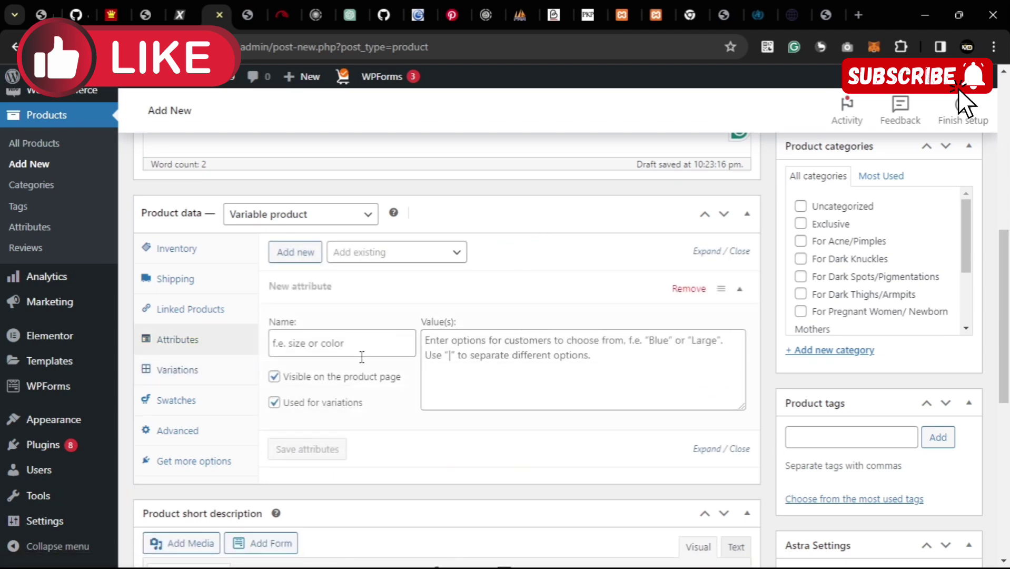
- Create and save a 'size' attribute with values 50g | 100g | 200g
left_click(338, 347)
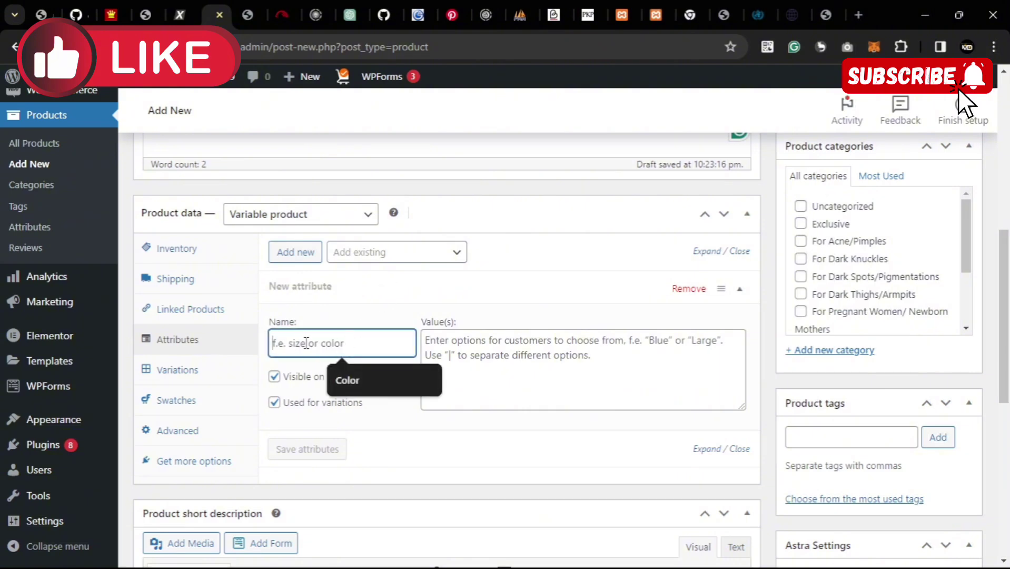
type("size")
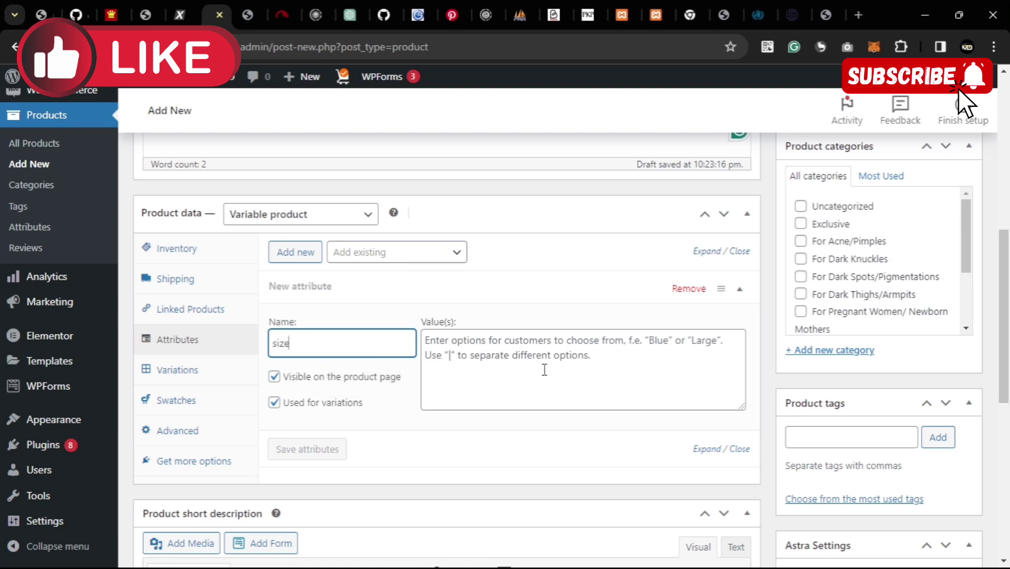
left_click(544, 370)
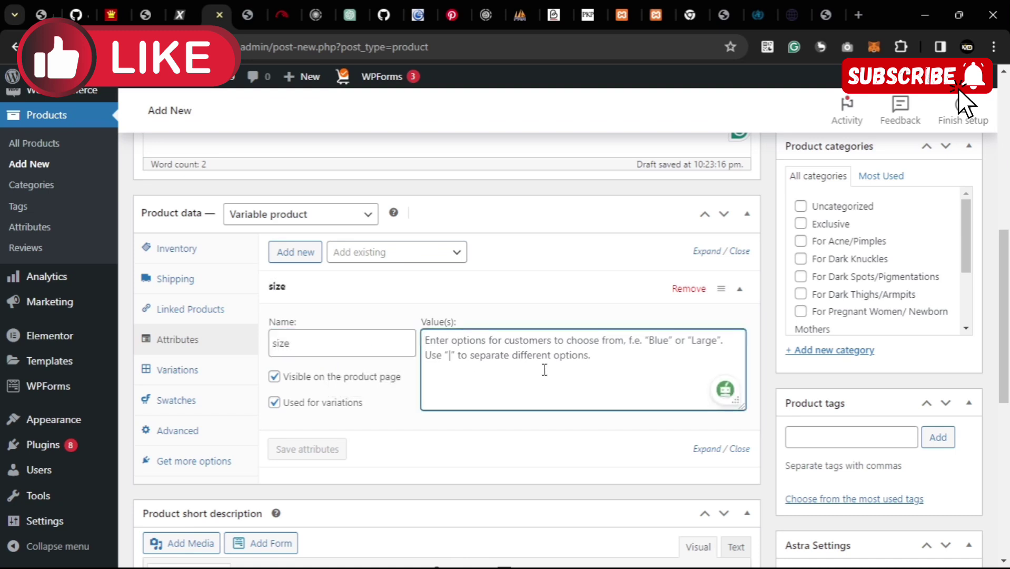
type("50g | 10")
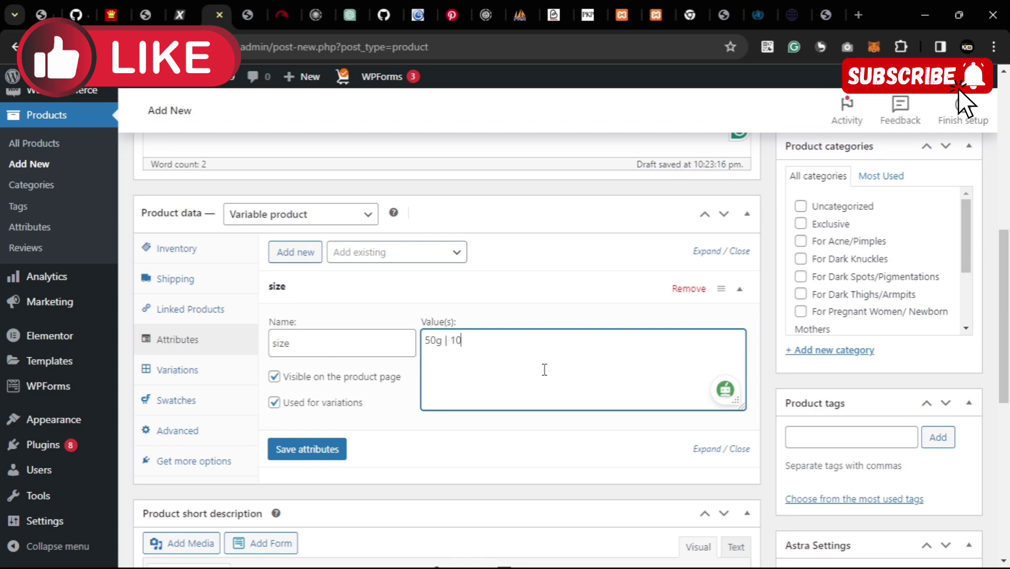
type("g | 200g")
left_click(326, 452)
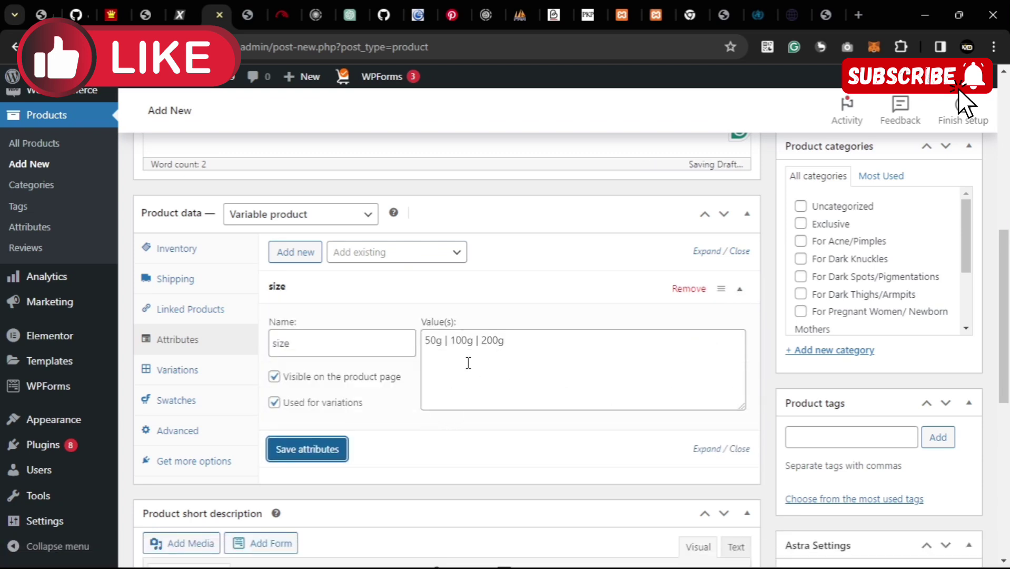
left_click(211, 374)
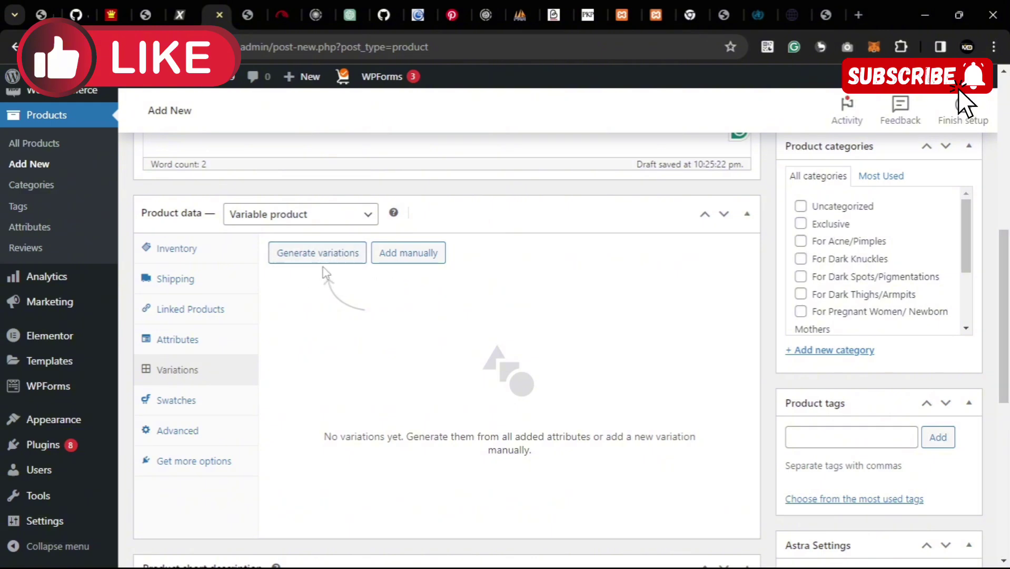
- Manually add a variation with size 50g and expand its details
left_click(406, 252)
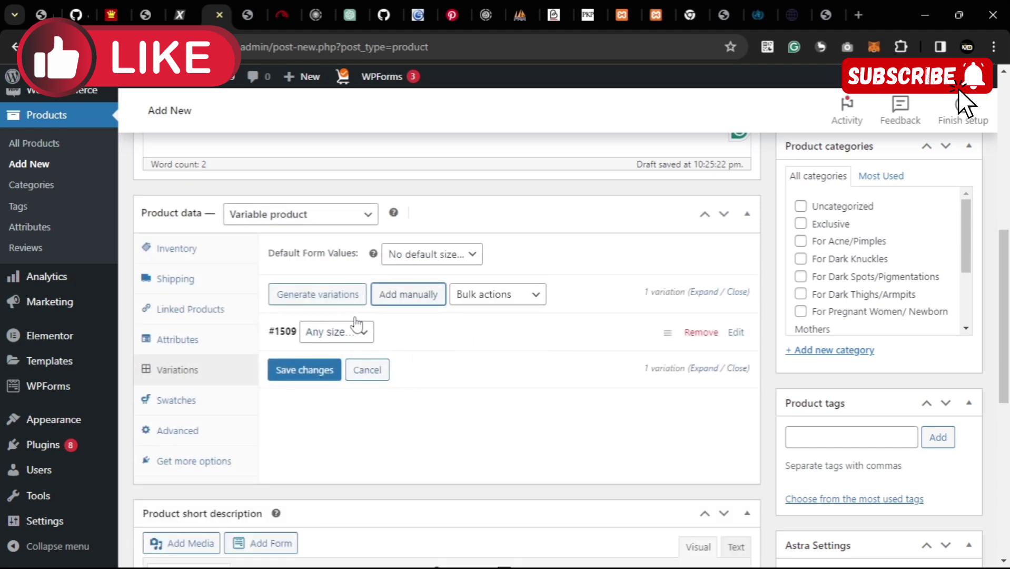
left_click(366, 333)
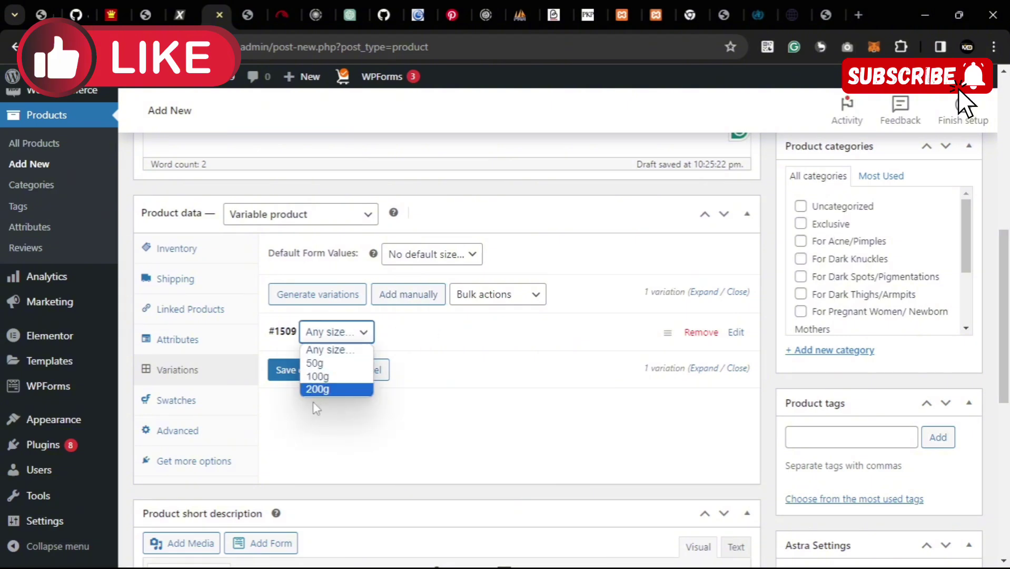
left_click(316, 363)
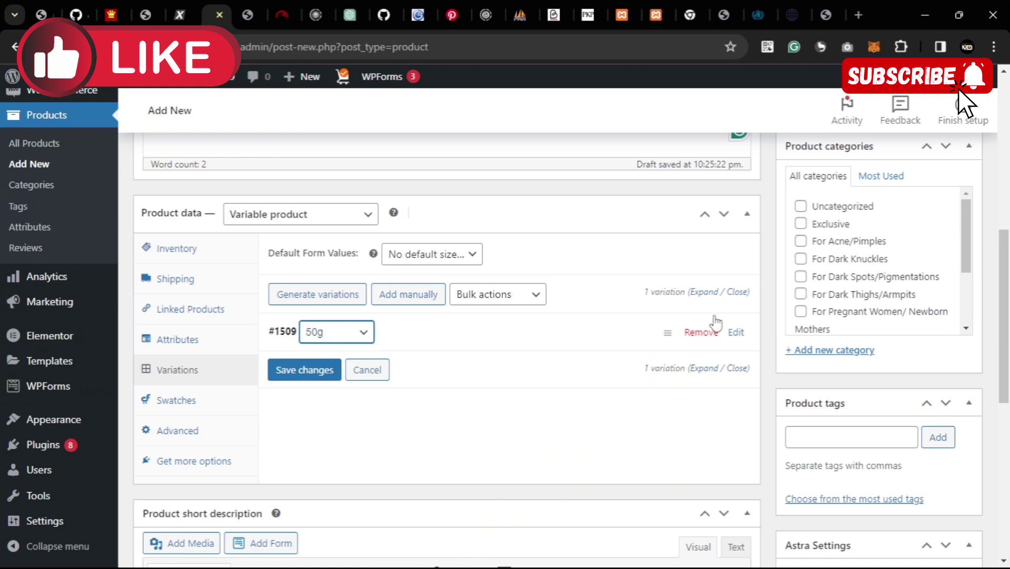
left_click(737, 332)
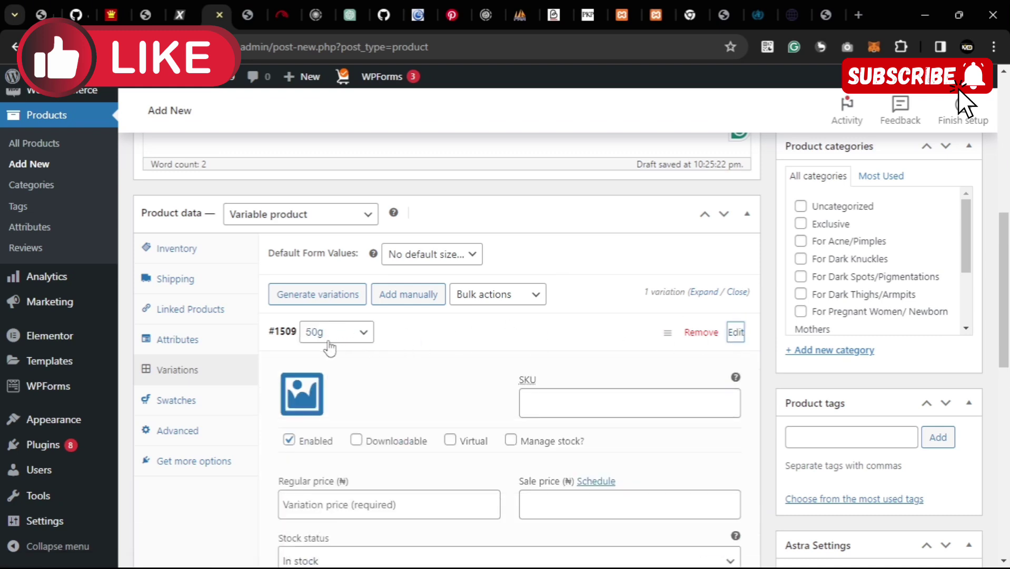
- Enter a regular price of 1000 for the 50g variation
left_click_drag(1003, 242, 1006, 278)
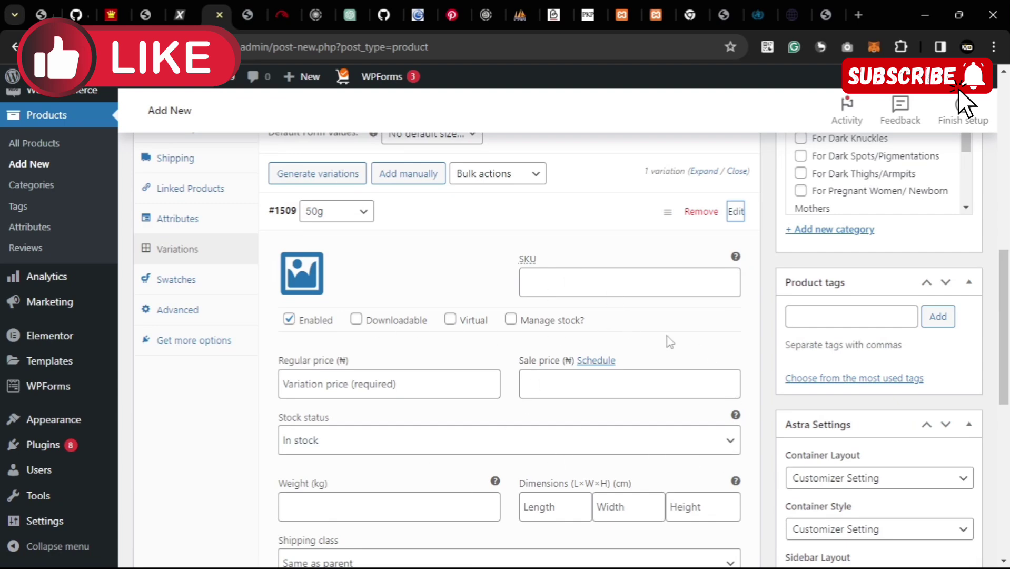
scroll(916, 316, "down", 3)
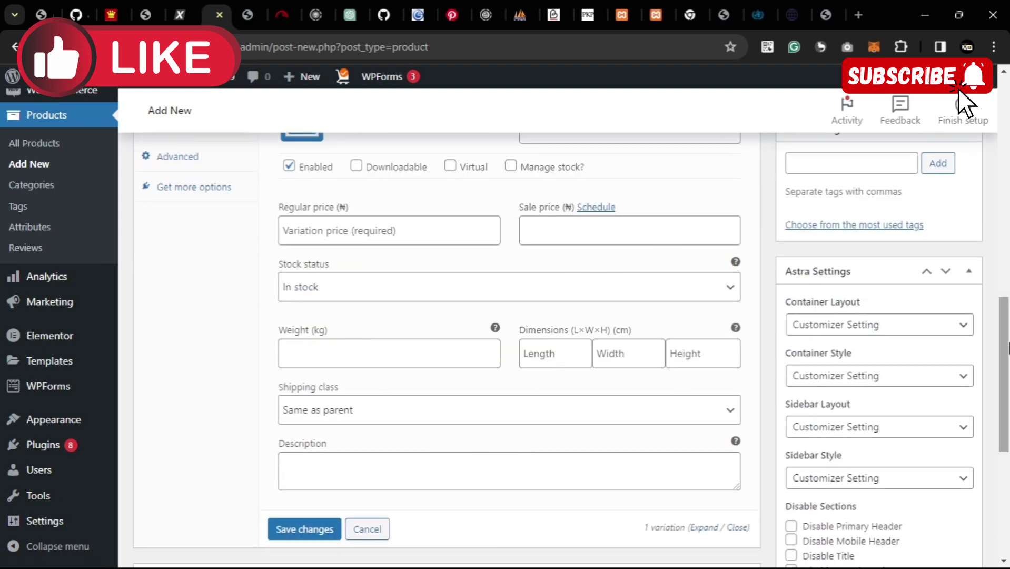
scroll(571, 316, "up", 3)
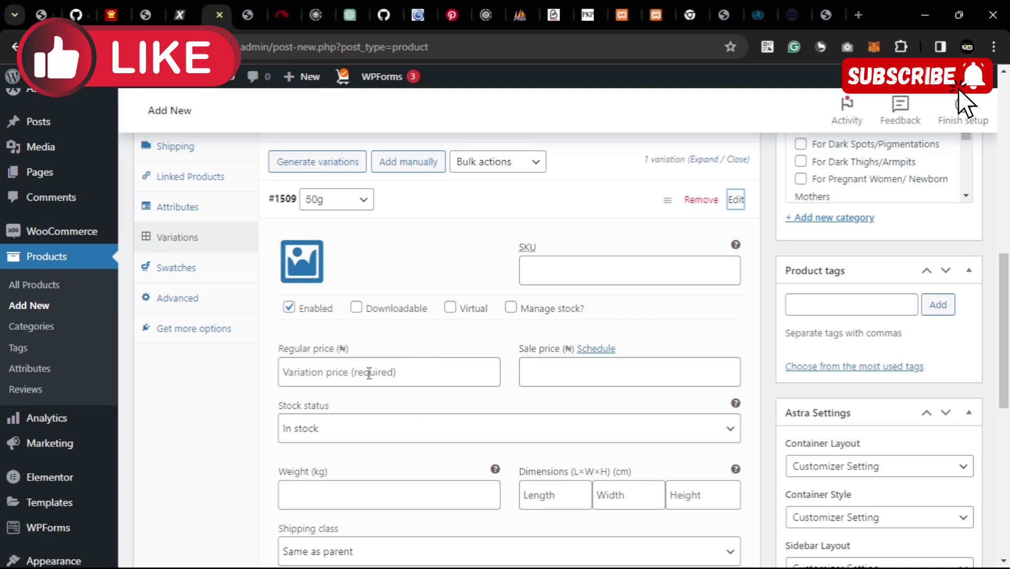
left_click(400, 381)
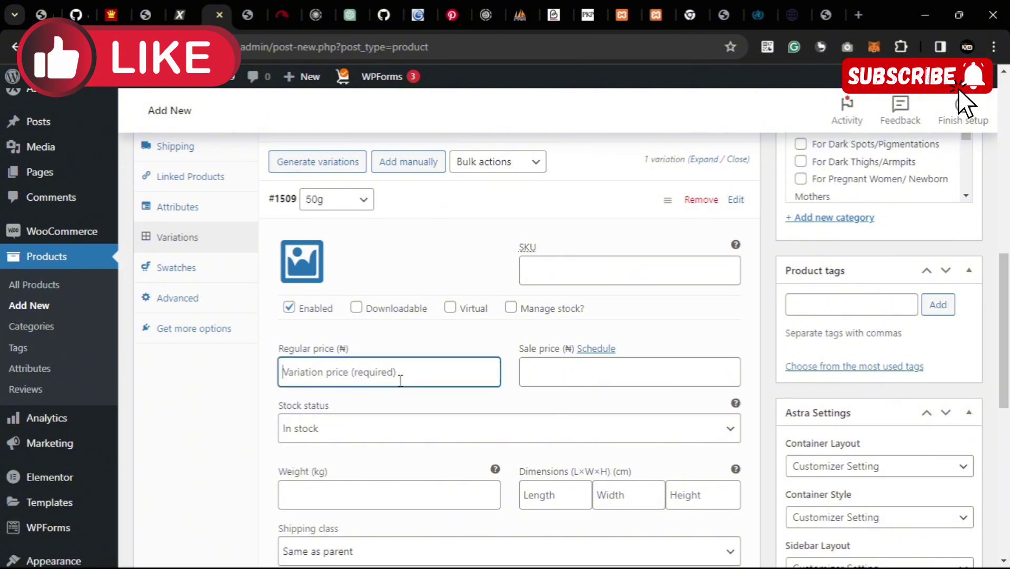
type("1000")
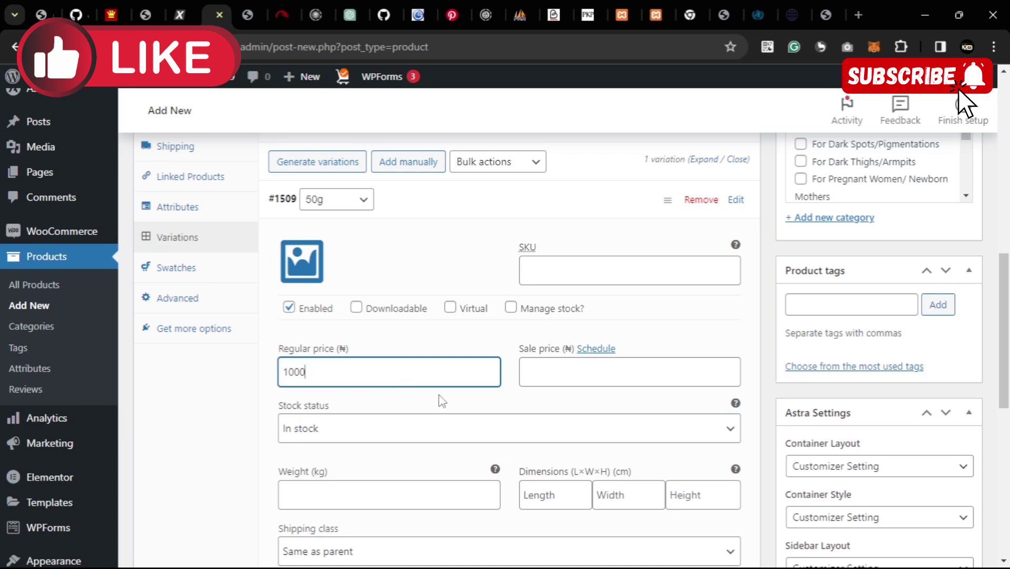
left_click(487, 338)
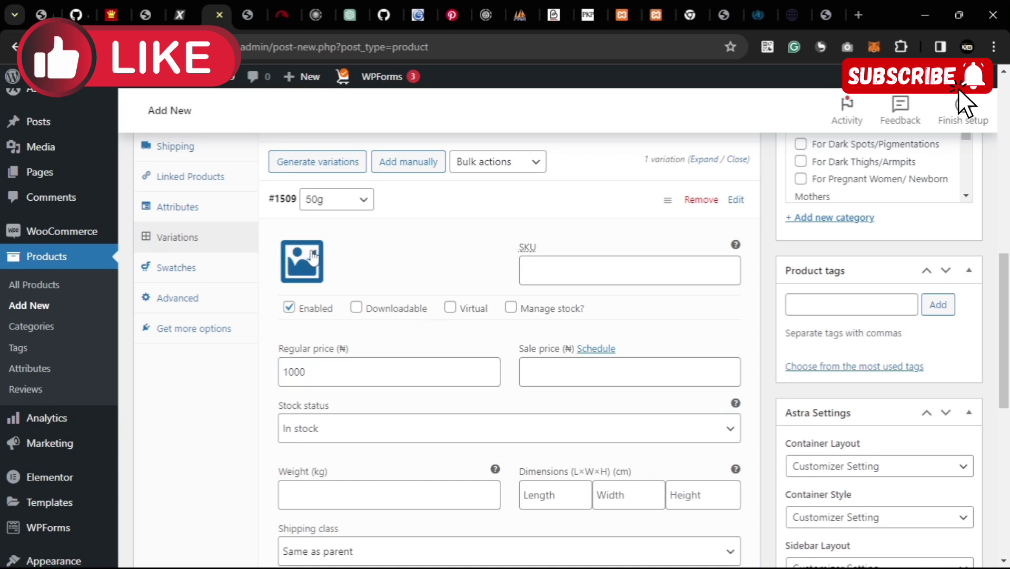
- Pick the black jar-on-marble photo from the Media Library as the 50g variation image
left_click(293, 275)
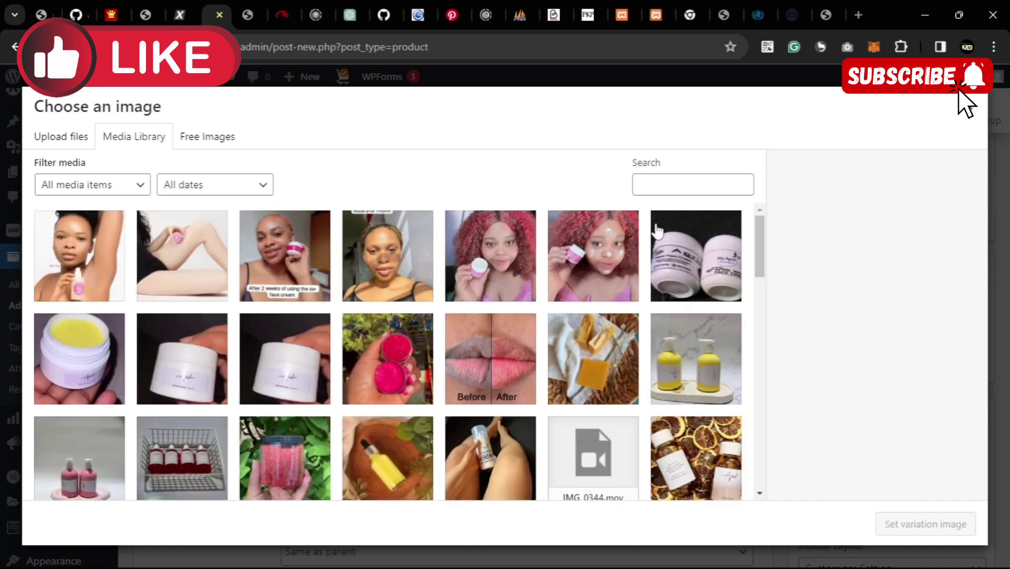
left_click_drag(760, 245, 752, 411)
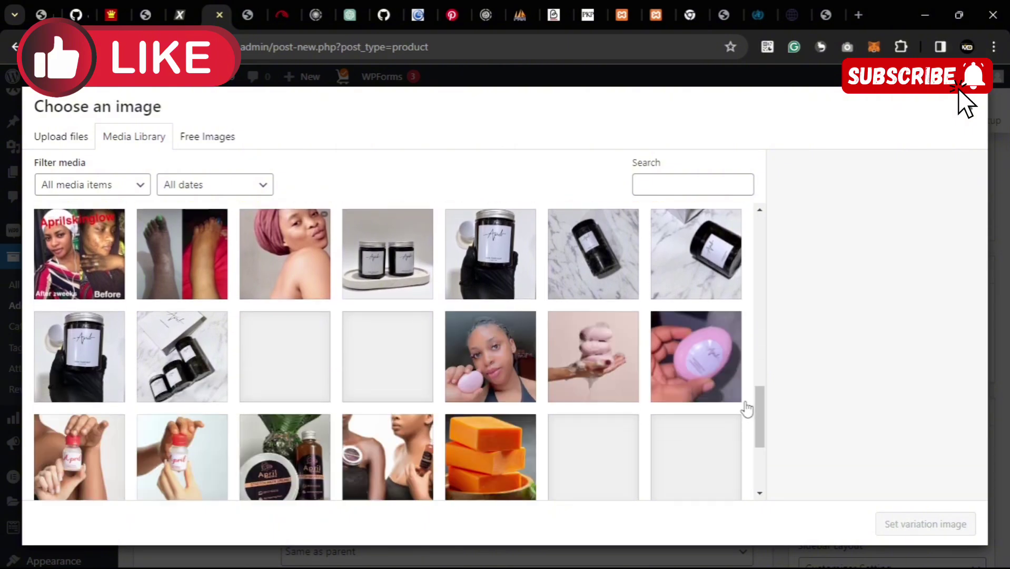
left_click(712, 266)
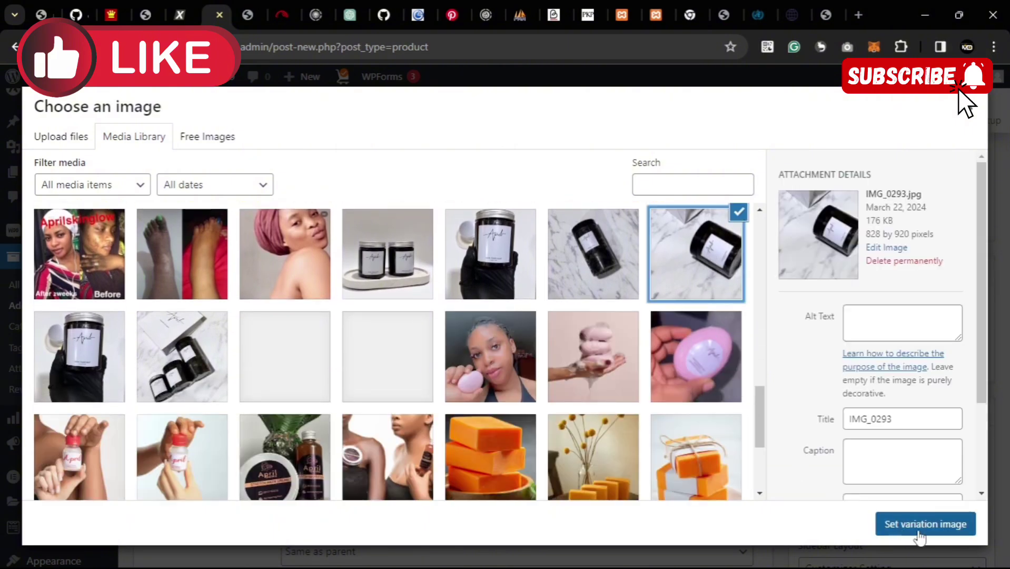
left_click(922, 536)
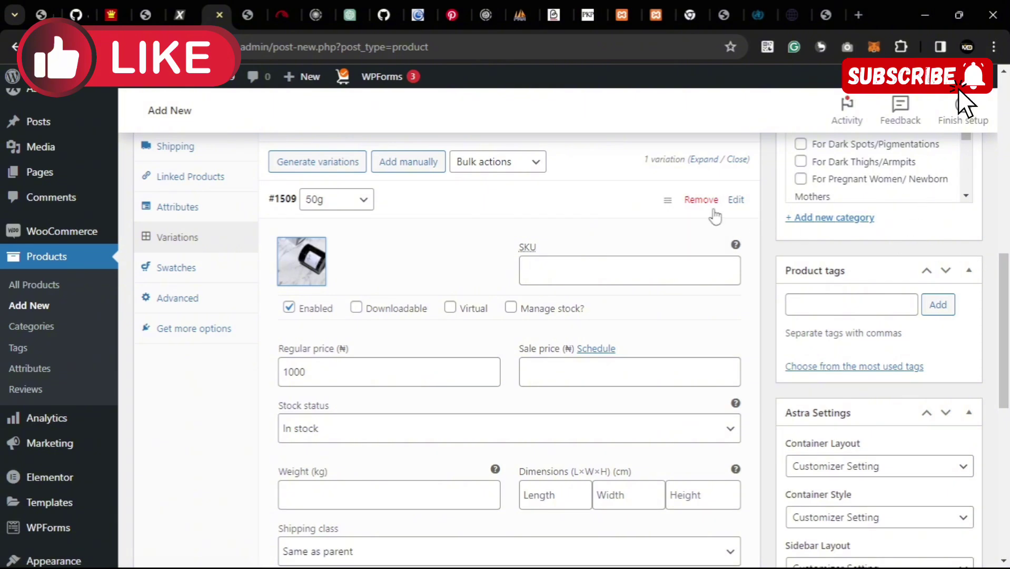
- Dismiss the order prompt and manually add a second variation with size 100g
left_click(670, 201)
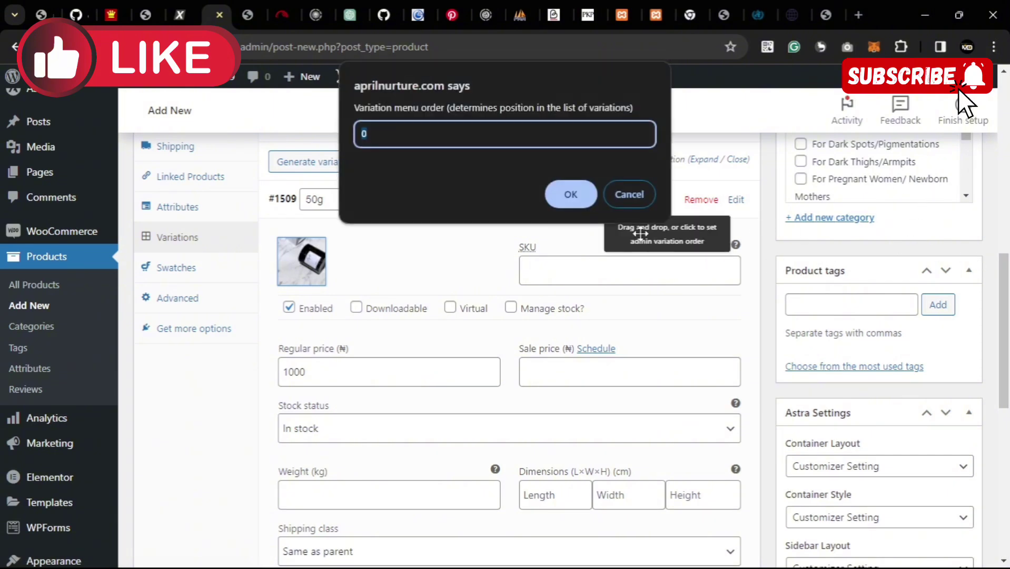
left_click(639, 198)
scroll(590, 238, "up", 2)
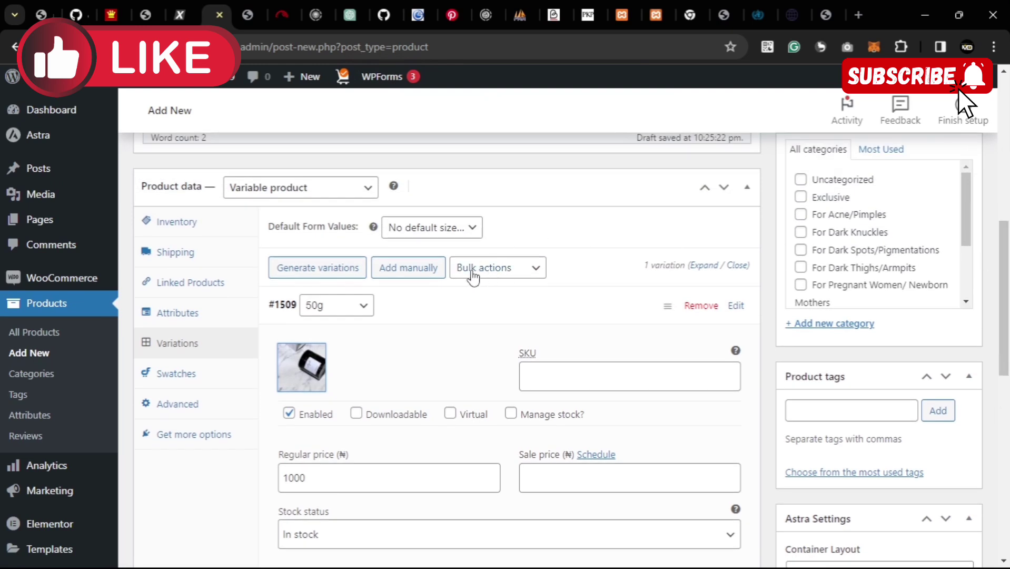
left_click(436, 269)
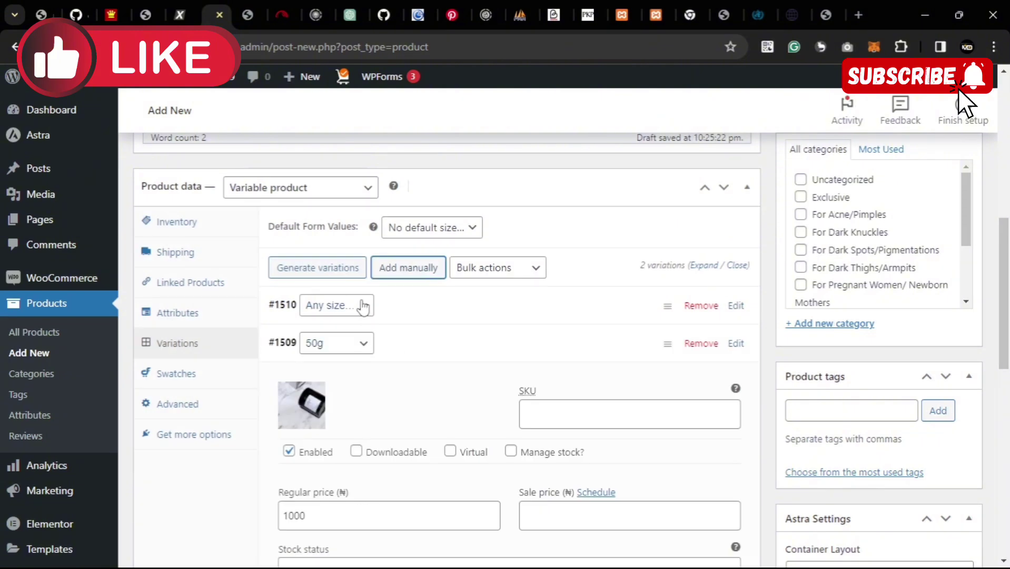
left_click(363, 306)
left_click(343, 349)
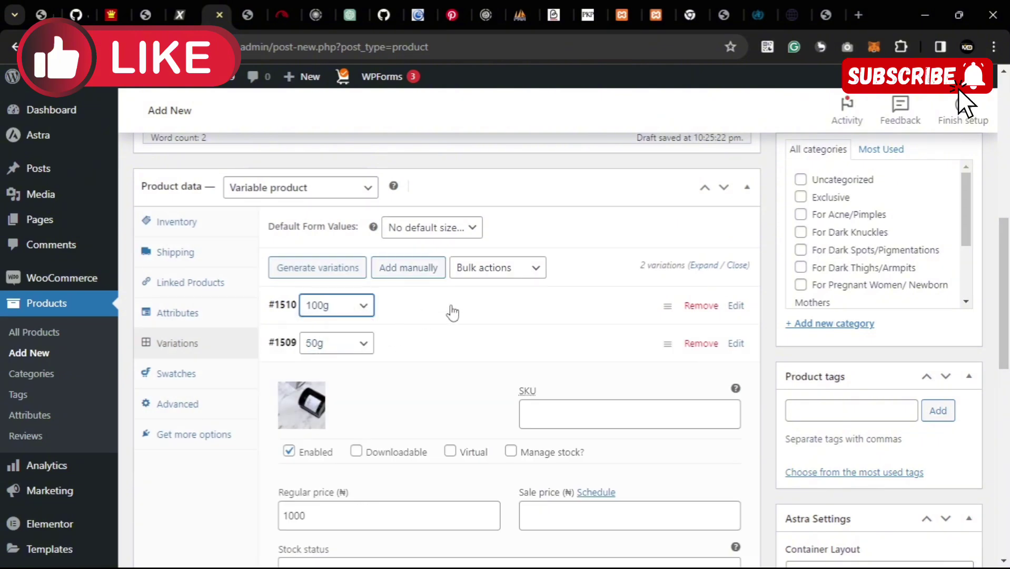
left_click(736, 307)
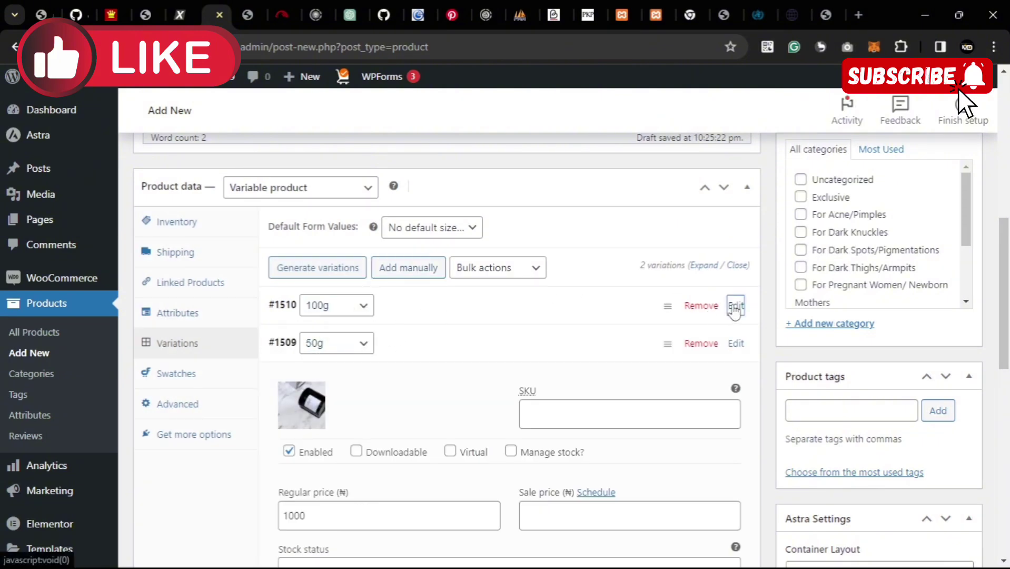
- Set the gloved-hand jar photo as the 100g variation's image
left_click(304, 363)
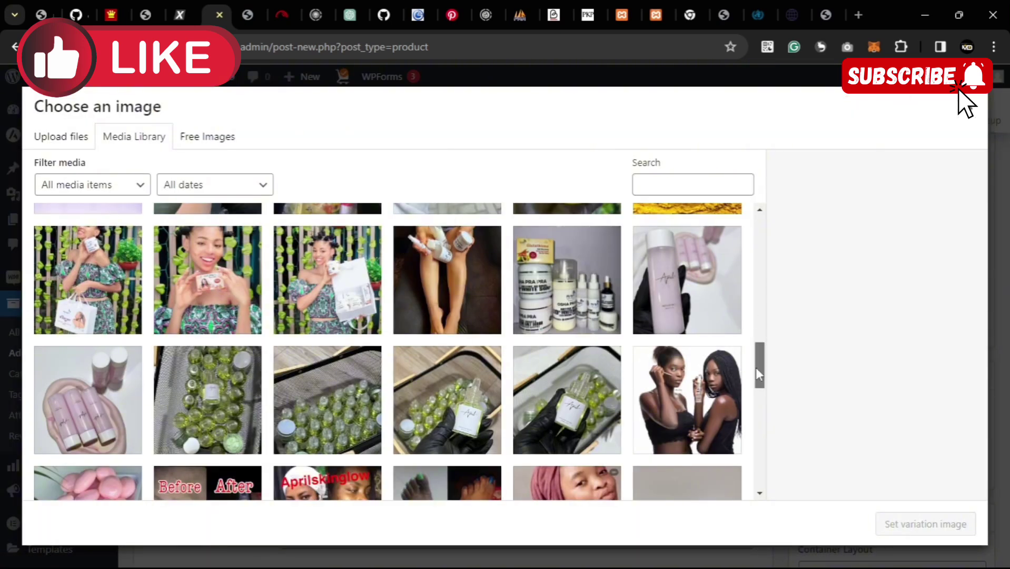
left_click_drag(756, 374, 757, 418)
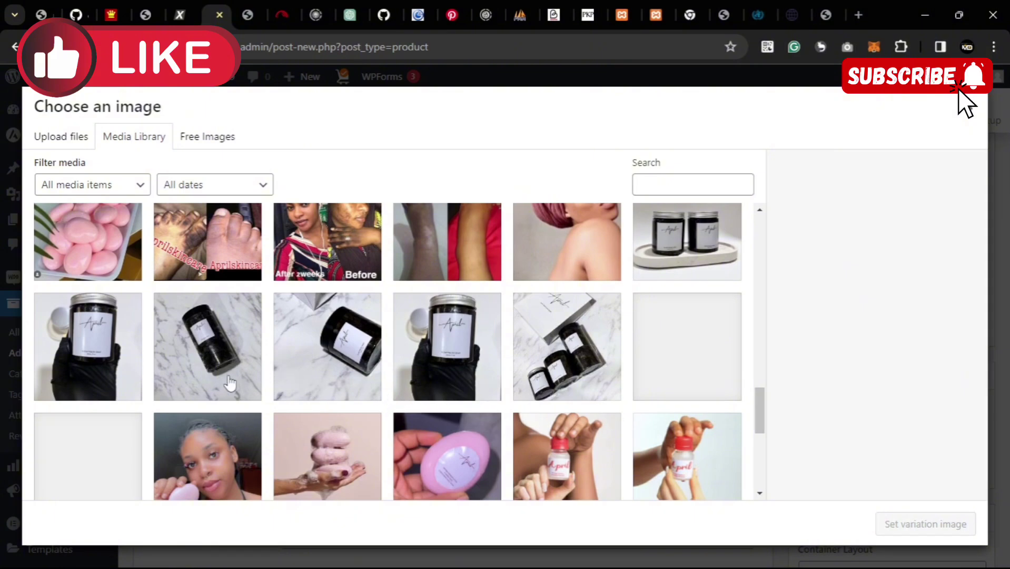
left_click(462, 358)
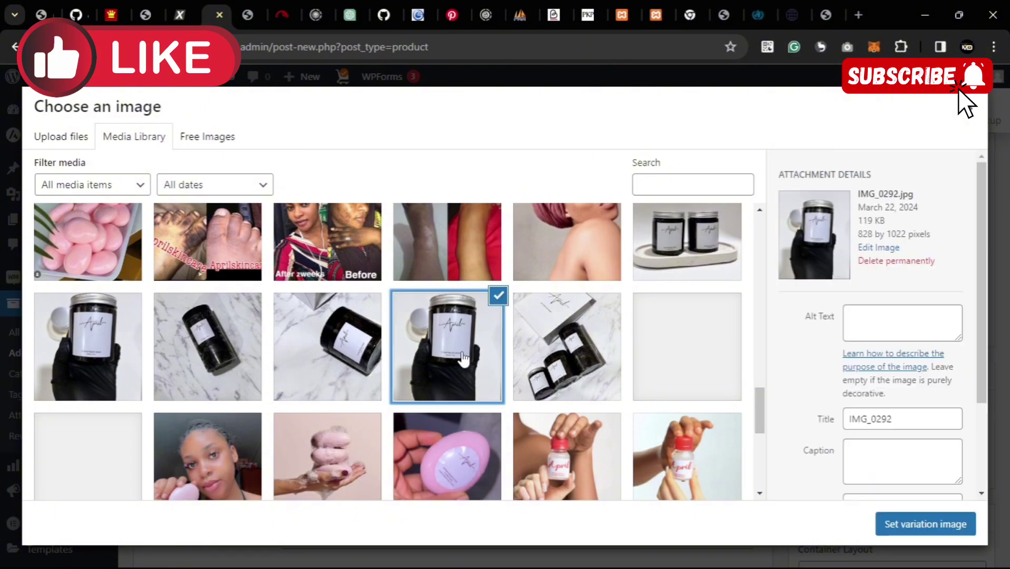
left_click(893, 510)
- Enter a regular price of 2000 for the 100g variation
scroll(951, 308, "down", 1)
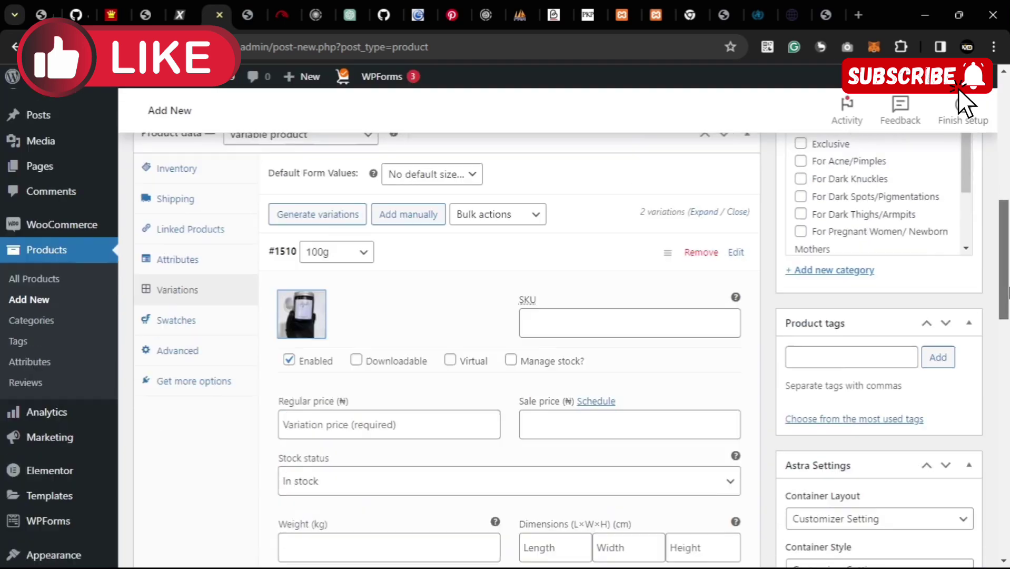
scroll(951, 307, "down", 4)
left_click(423, 238)
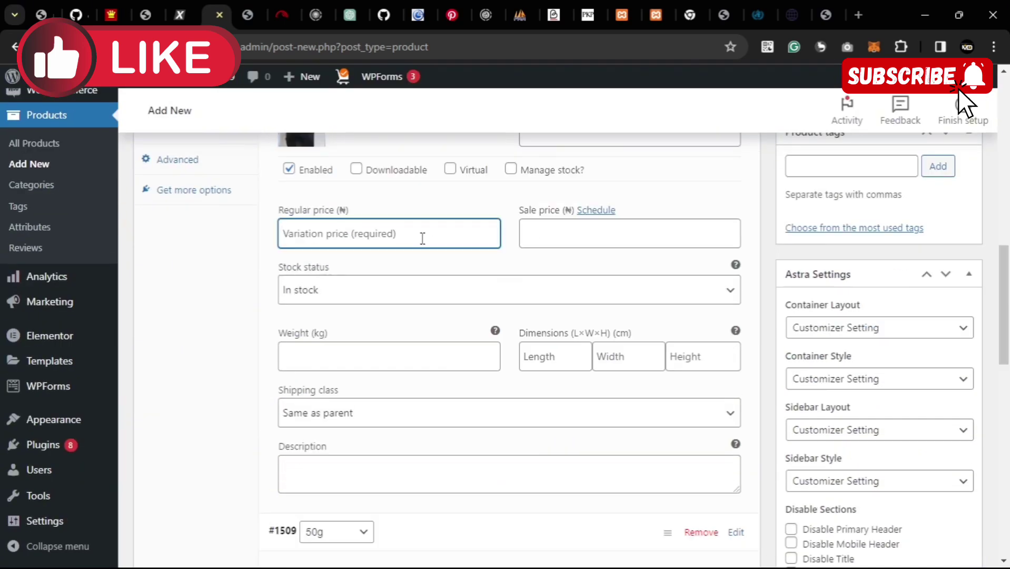
type("2000")
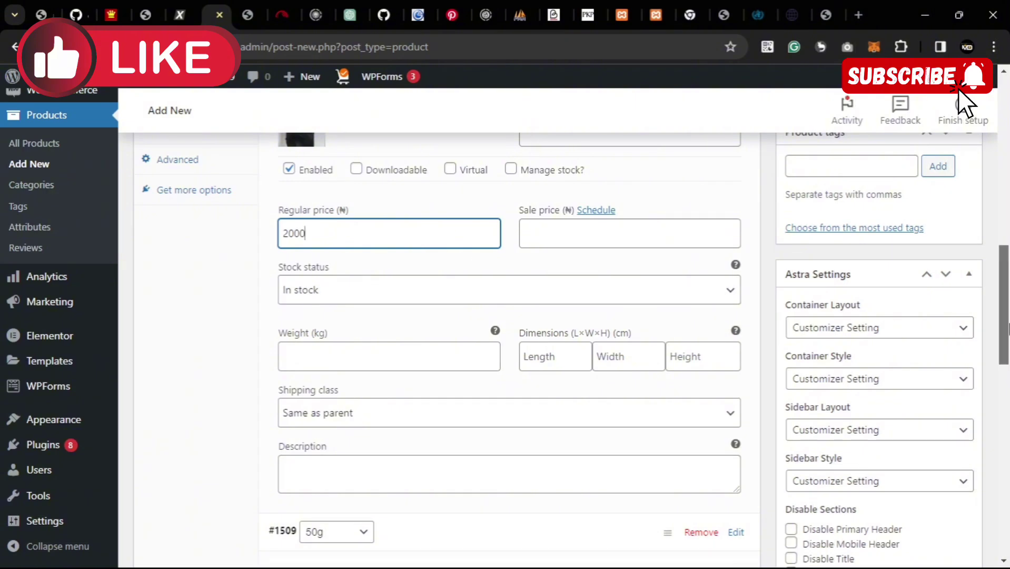
scroll(652, 248, "up", 5)
left_click(409, 306)
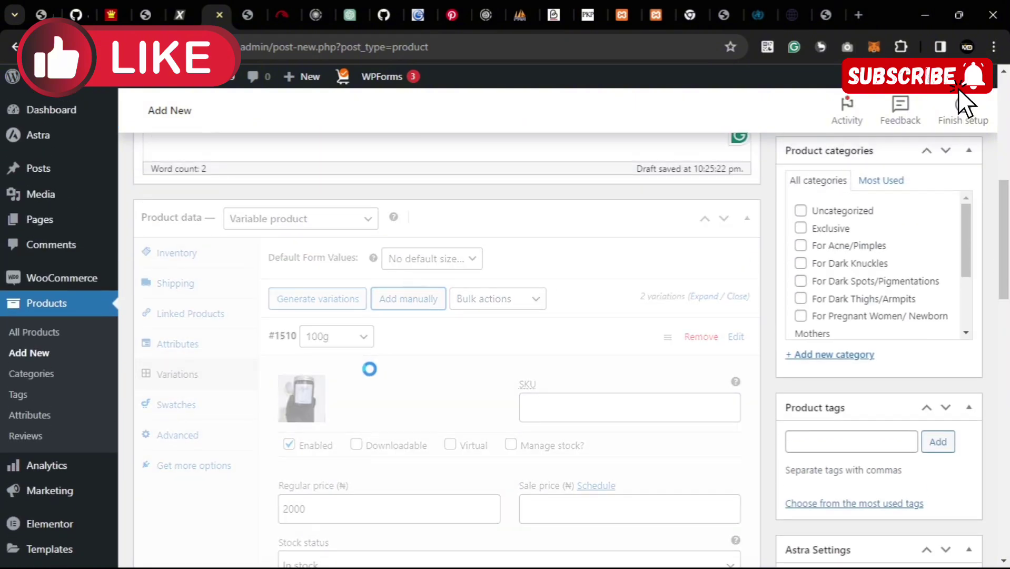
- Set the third variation's size to 200g and expand its details
left_click(361, 338)
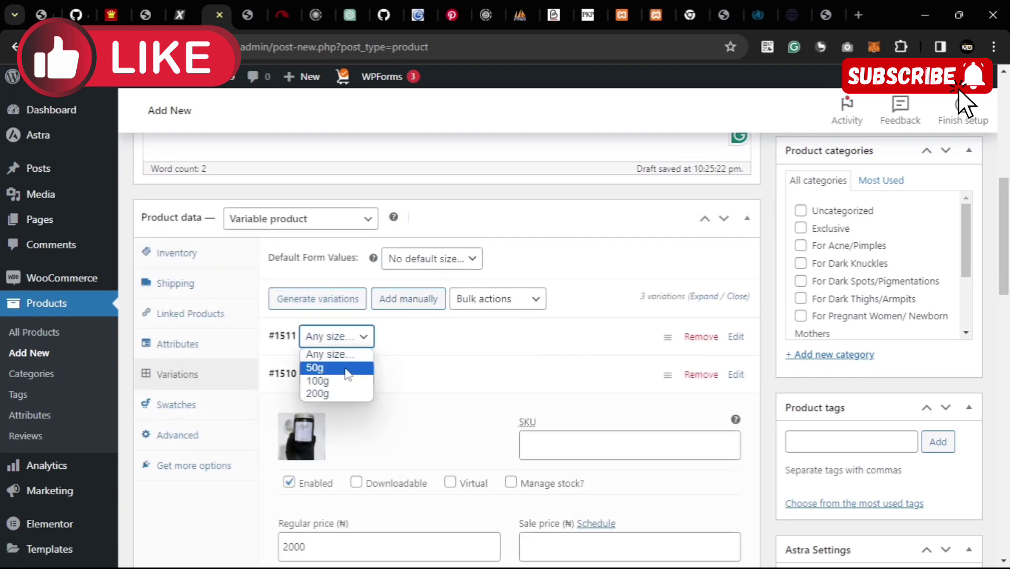
left_click(338, 393)
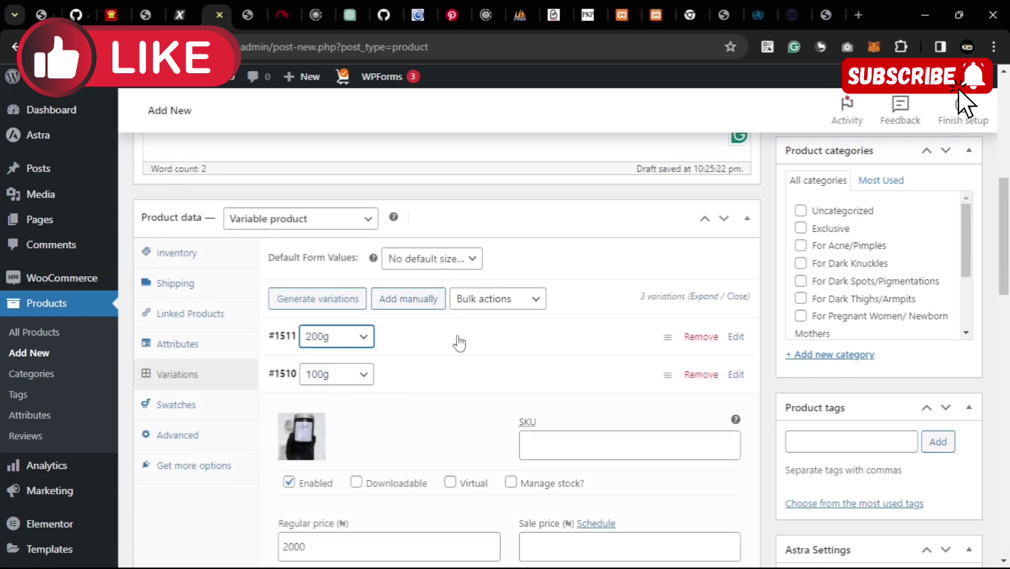
left_click(736, 336)
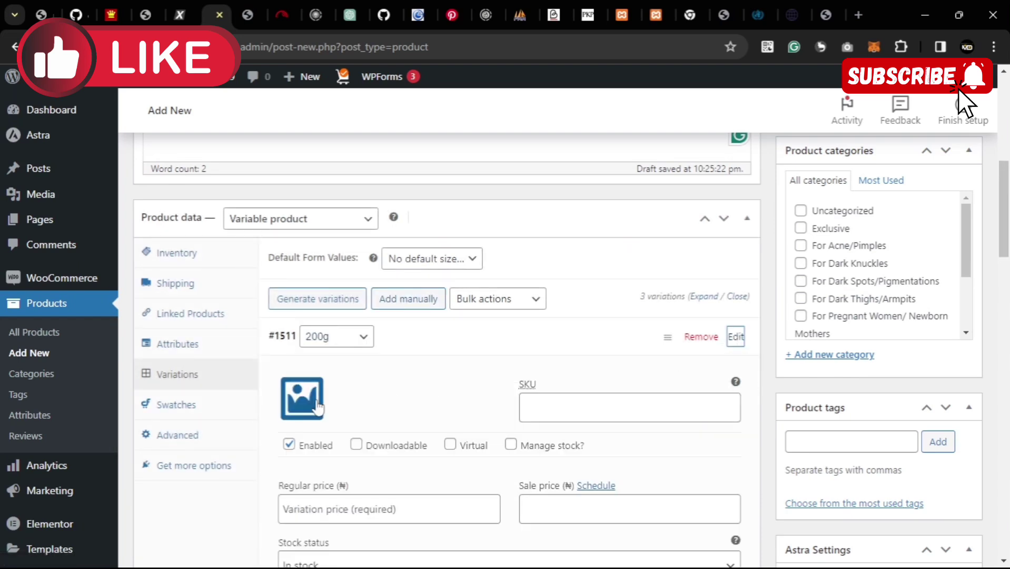
- Assign the black jar-on-marble photo as the 200g variation's image
left_click(303, 399)
left_click(221, 339)
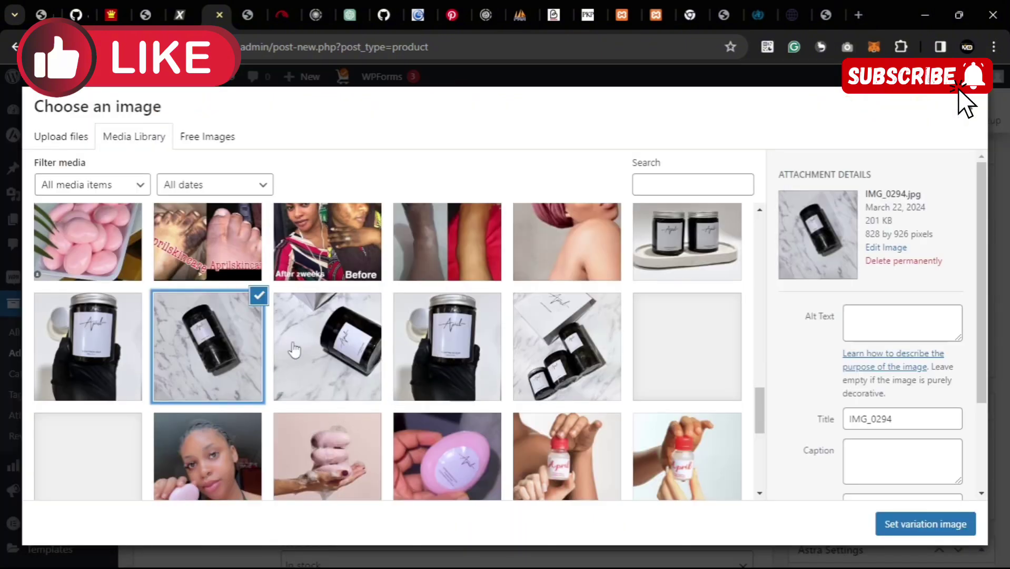
left_click(917, 524)
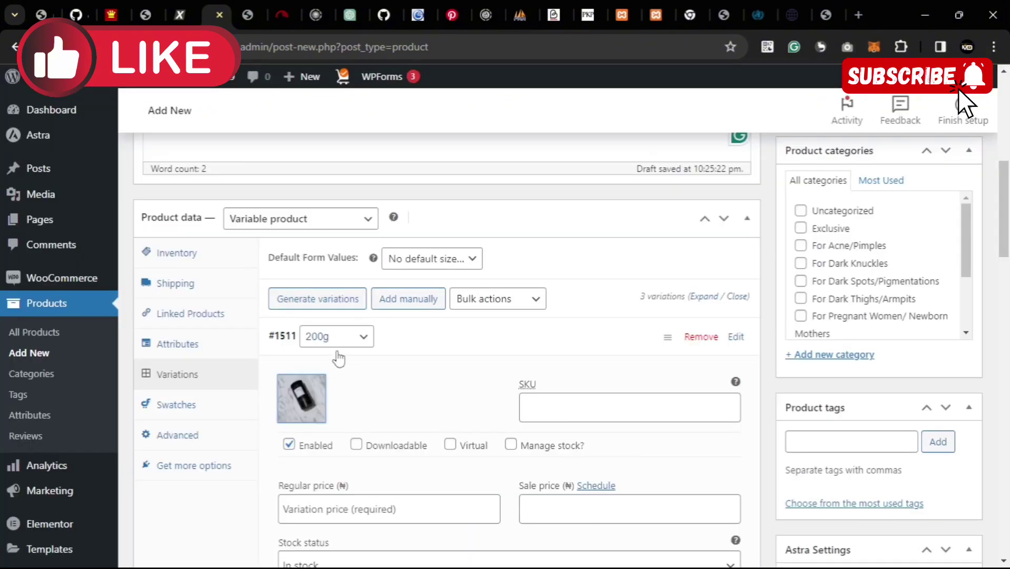
scroll(338, 358, "down", 5)
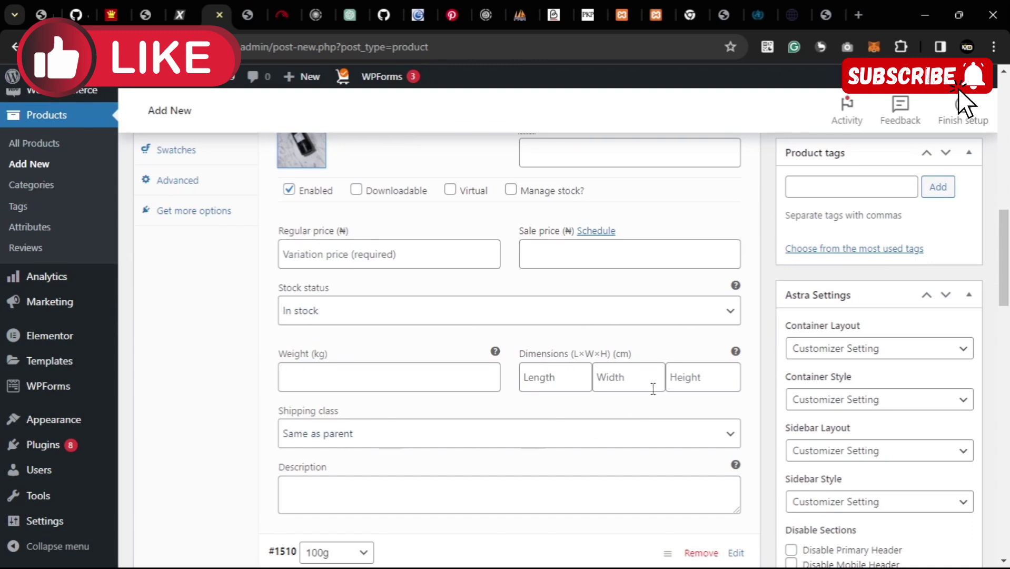
- Give the 200g variation weight 0.2 kg, In stock status and regular price 5000
left_click(343, 385)
type("0.2")
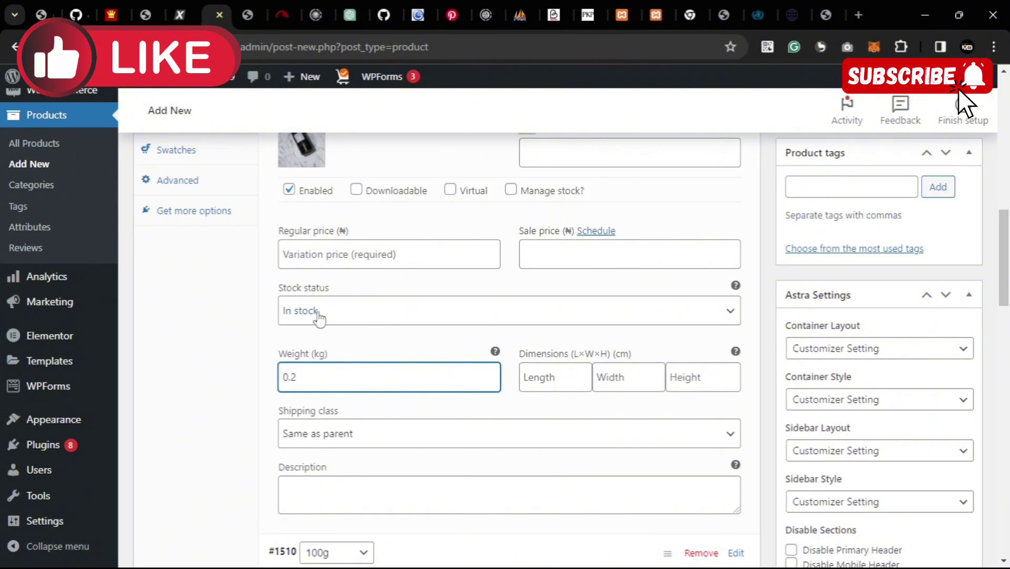
left_click(731, 312)
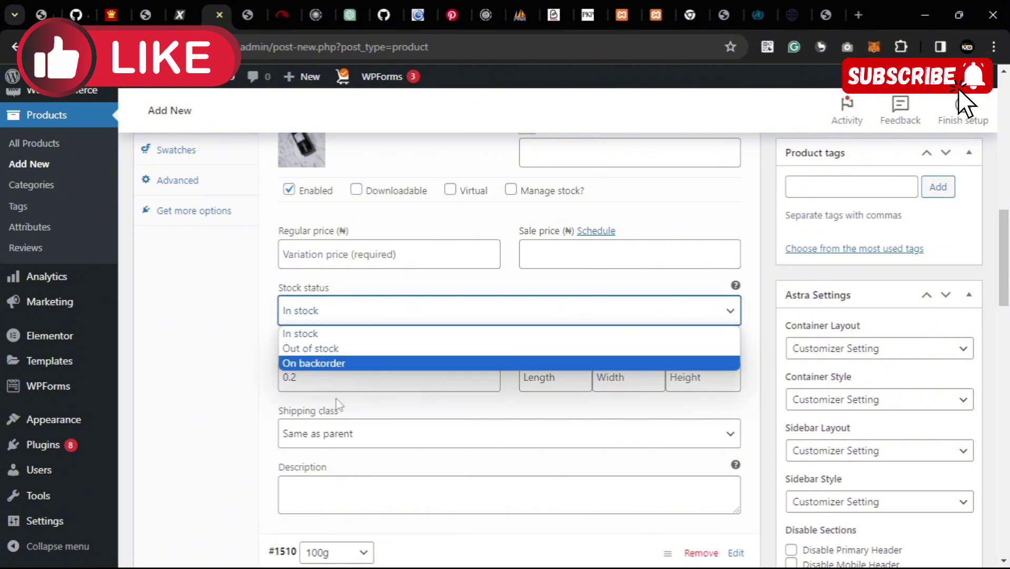
left_click(639, 236)
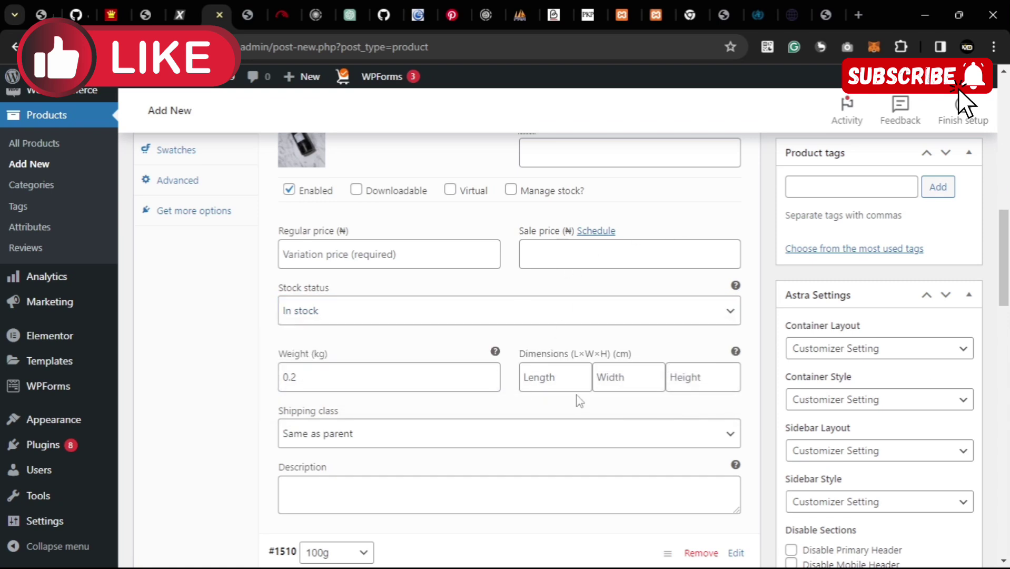
left_click(386, 258)
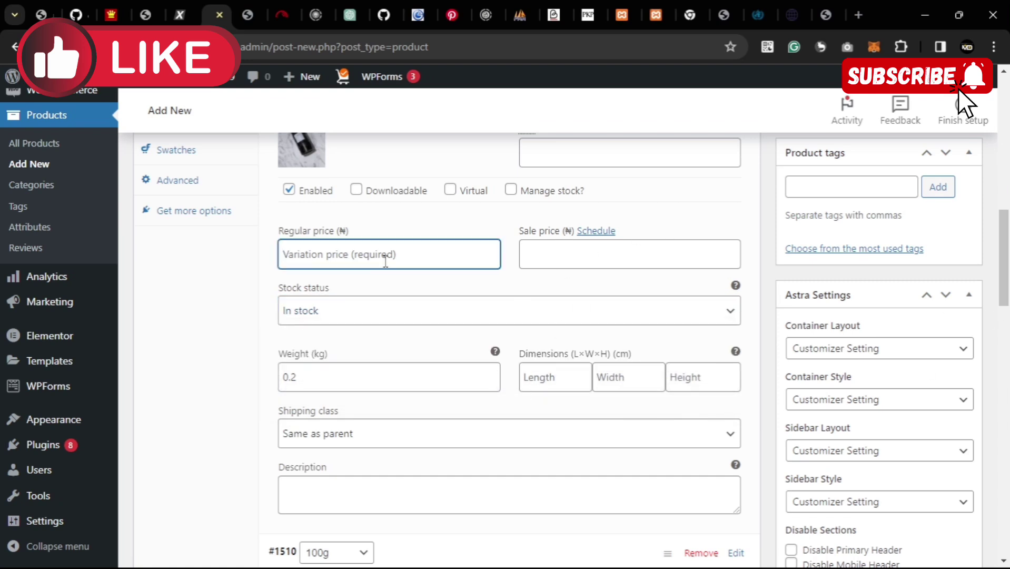
type("5000")
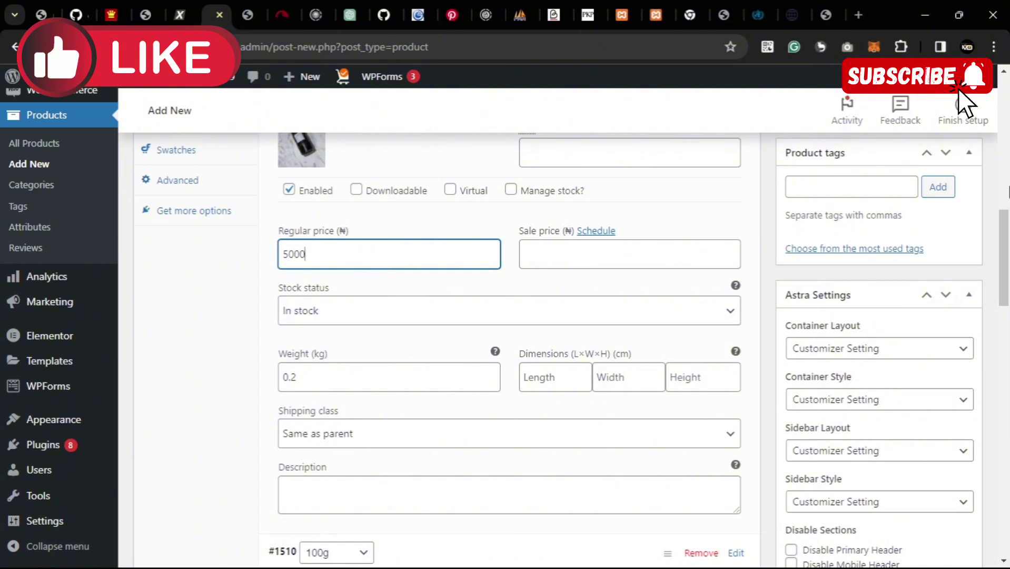
left_click_drag(1006, 232, 1008, 445)
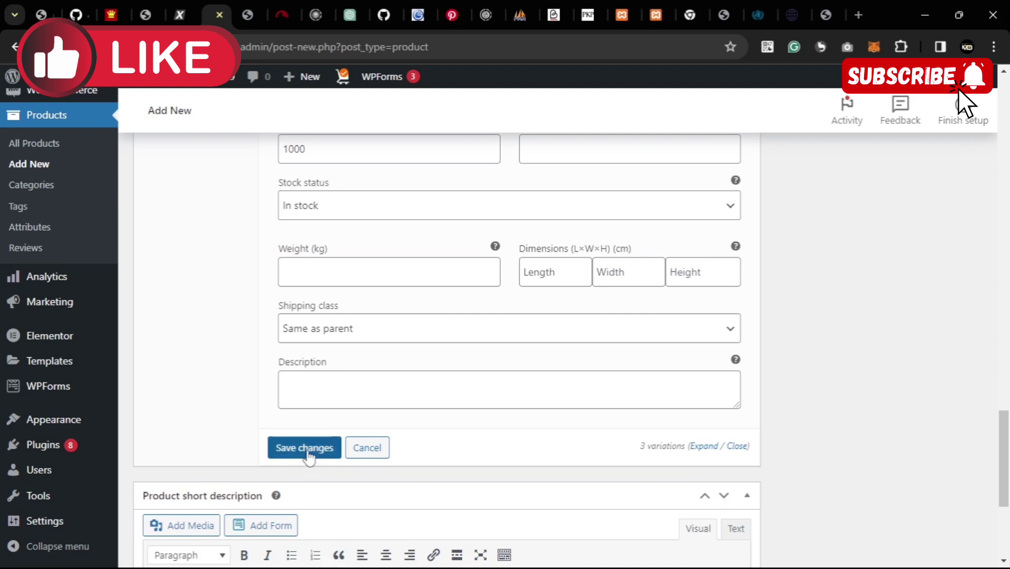
- Save changes for the 200g, 100g and 50g variations and return to the editor's top
left_click(308, 457)
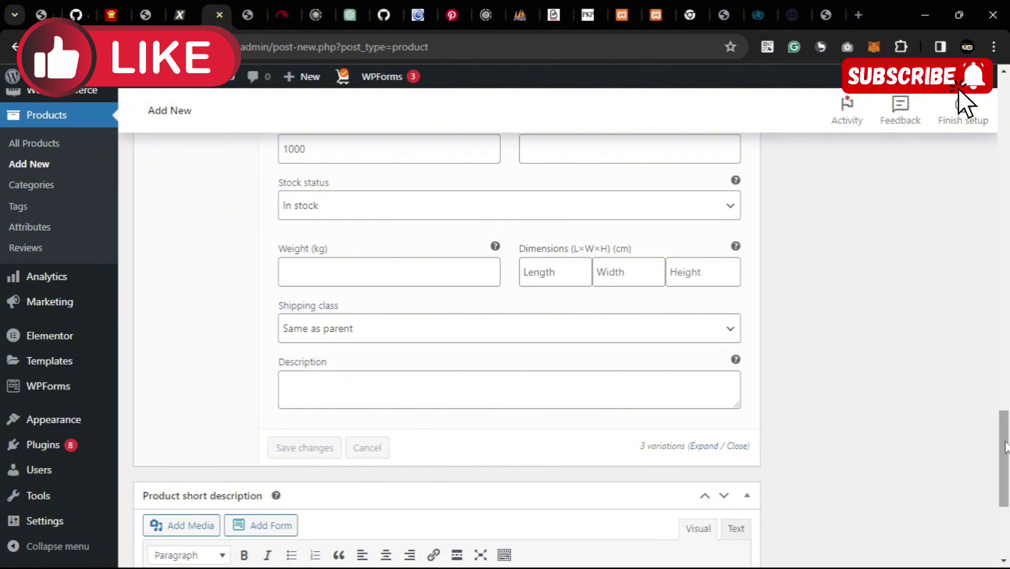
mouse_move(1005, 438)
left_mouse_down()
mouse_move(1006, 279)
mouse_move(978, 125)
left_mouse_up()
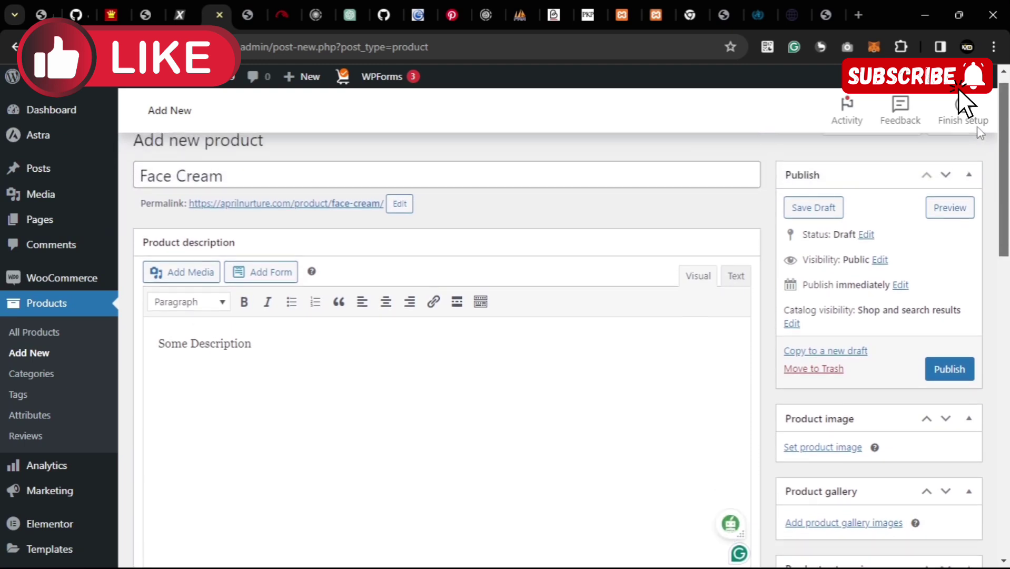
- Open the storefront preview of Face Cream, priced ₦1,000–₦5,000
left_click(956, 210)
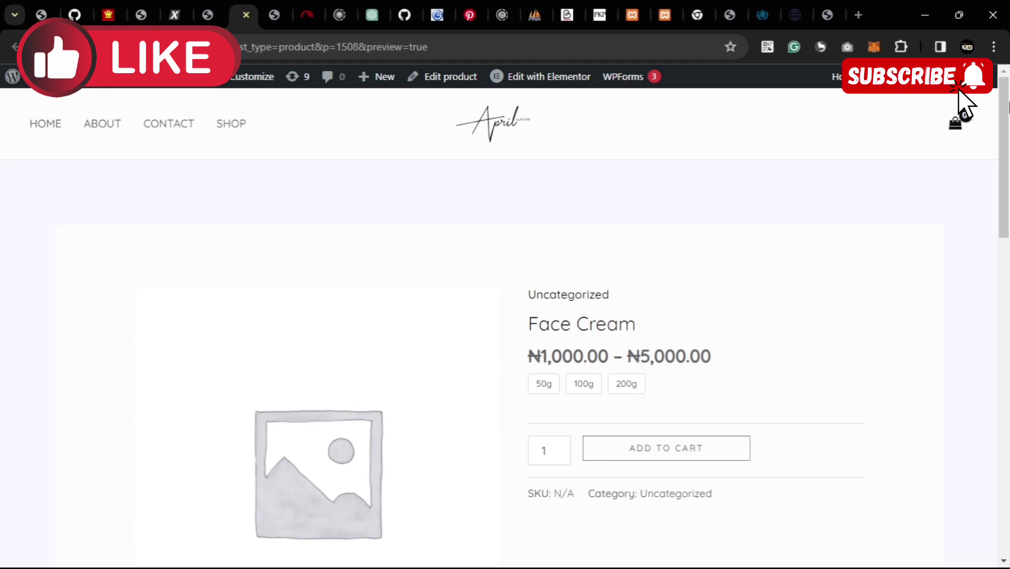
scroll(779, 185, "down", 4)
scroll(778, 184, "up", 2)
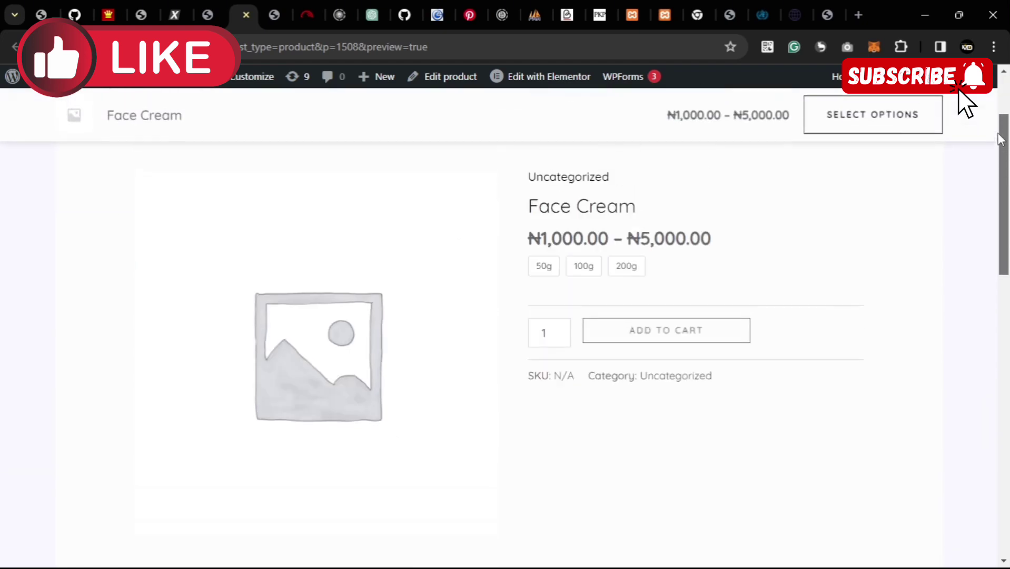
scroll(779, 184, "up", 1)
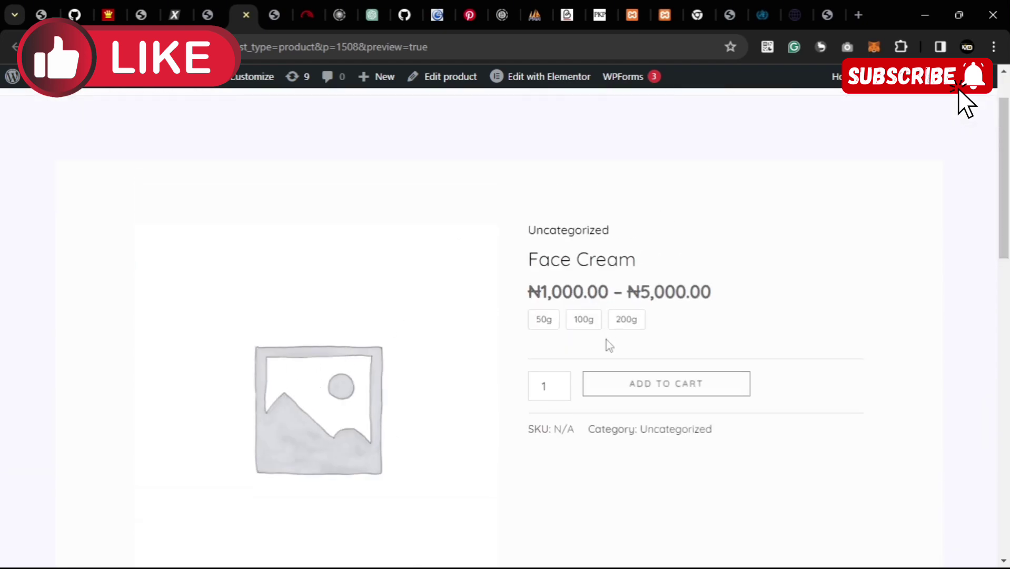
- Select the 50g, 100g and 200g sizes in turn, confirming 200g shows ₦5,000
left_click(540, 323)
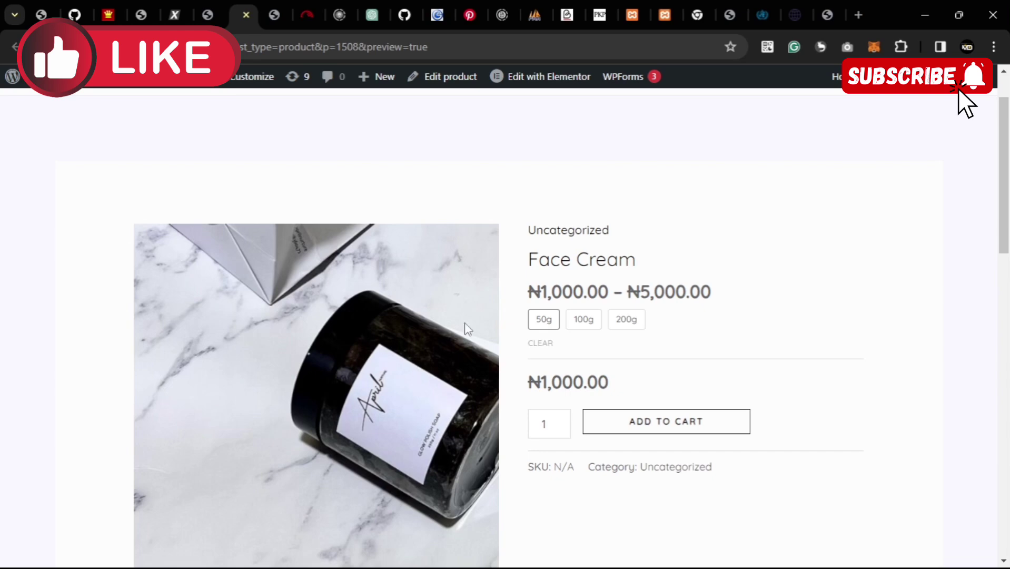
left_click(585, 324)
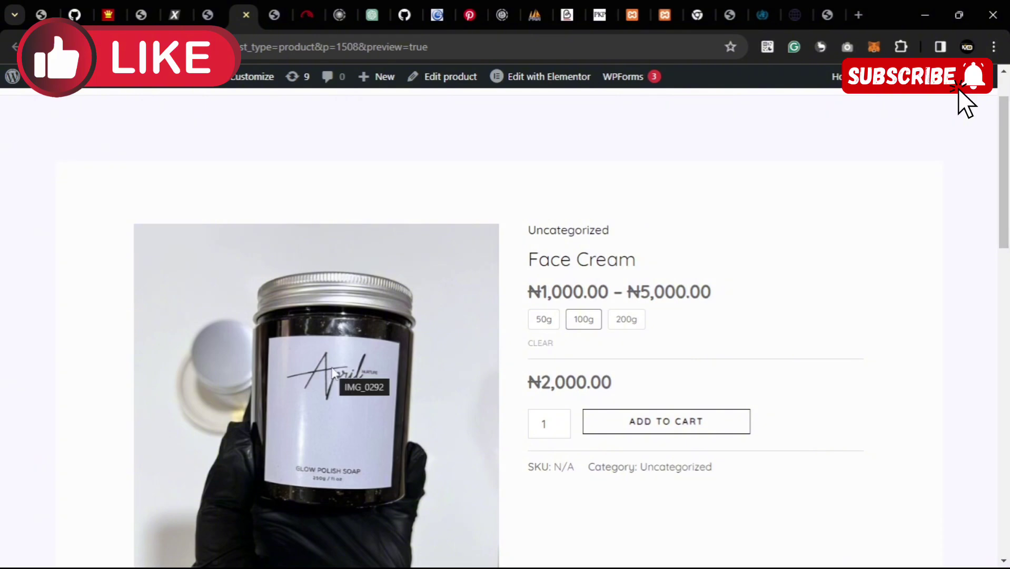
left_click(637, 322)
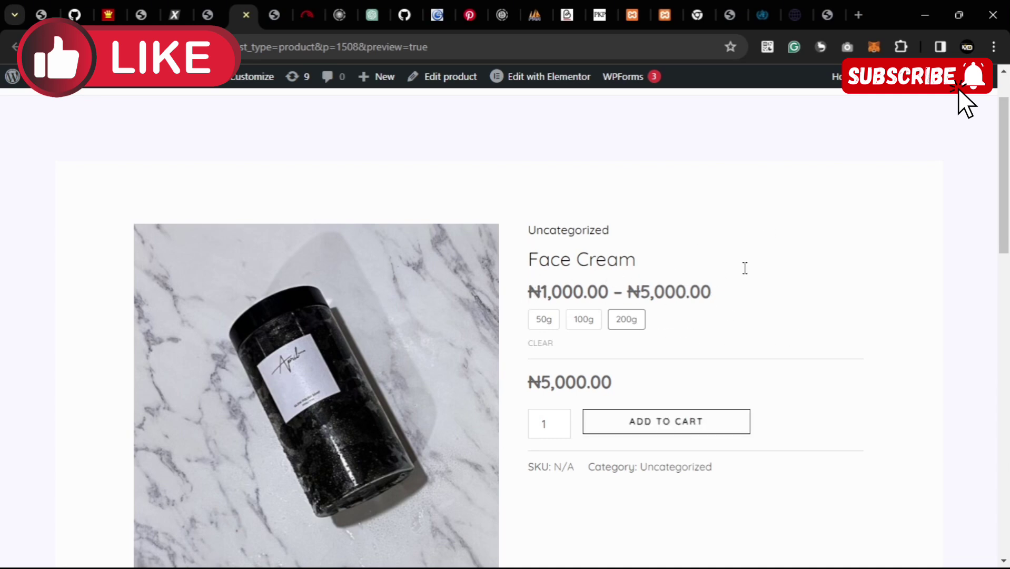
scroll(690, 313, "down", 1)
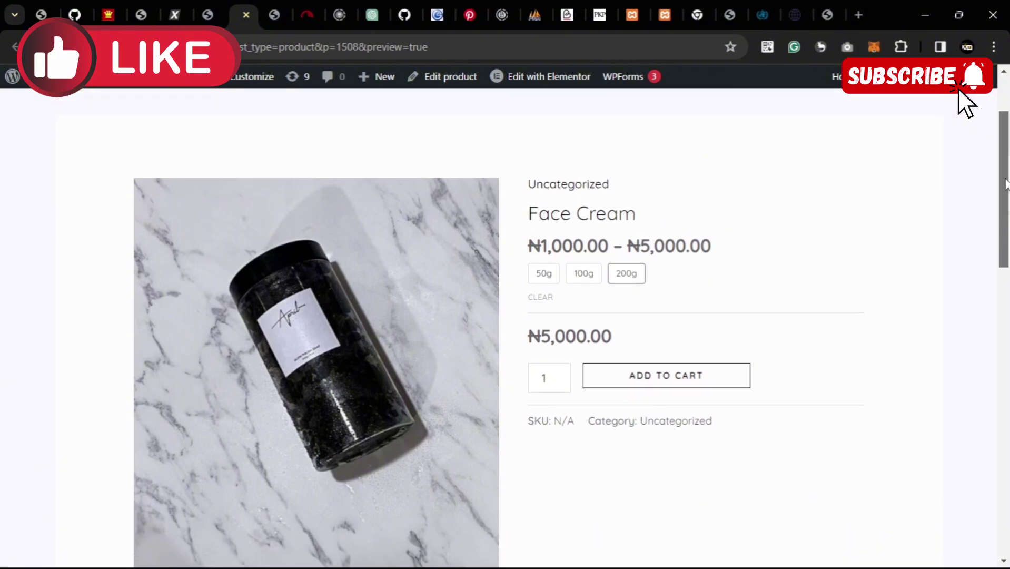
scroll(690, 313, "up", 2)
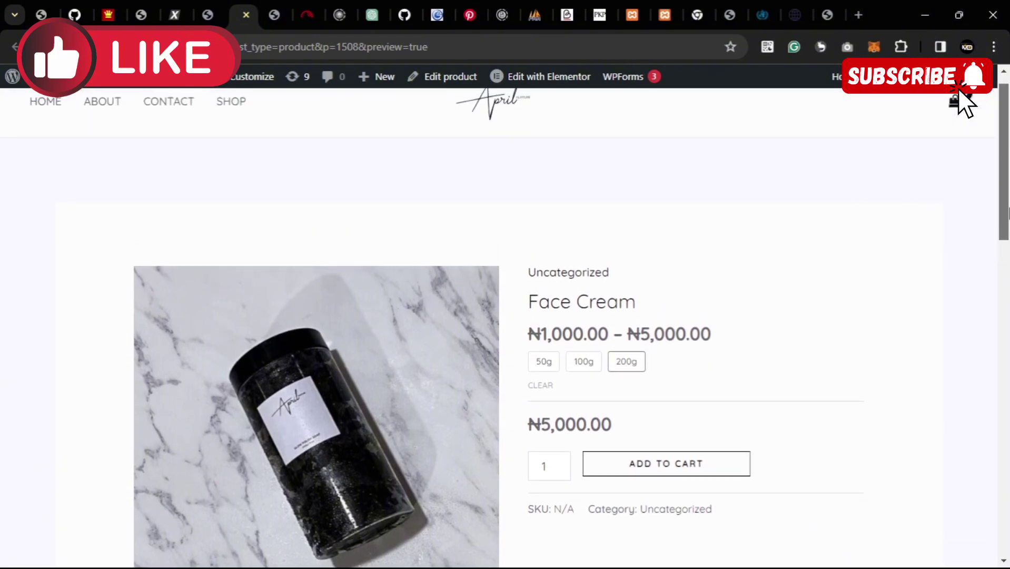
left_click_drag(1008, 213, 1008, 189)
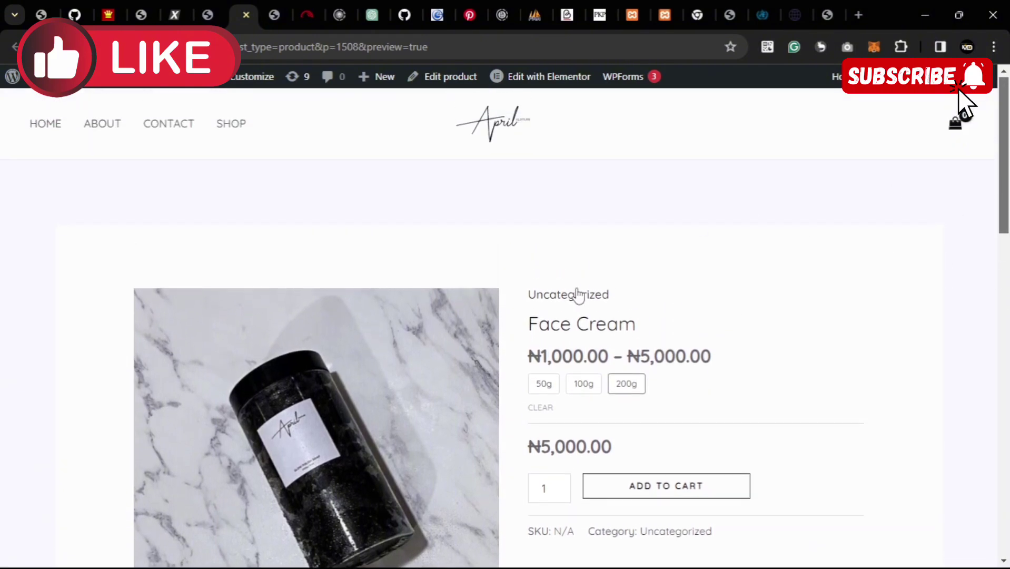